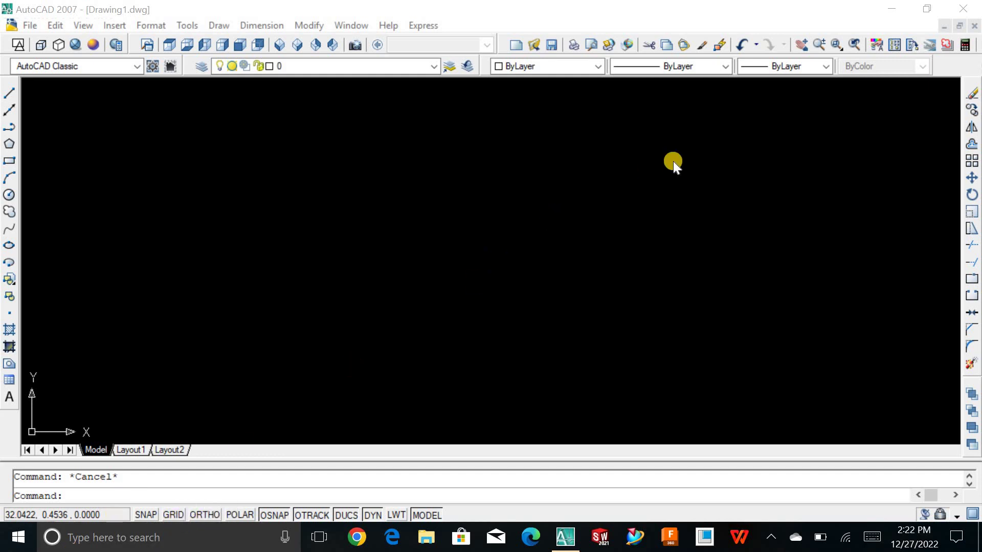
# Set the length type to Architectural in the drawing units settings.
pyautogui.click(564, 218)
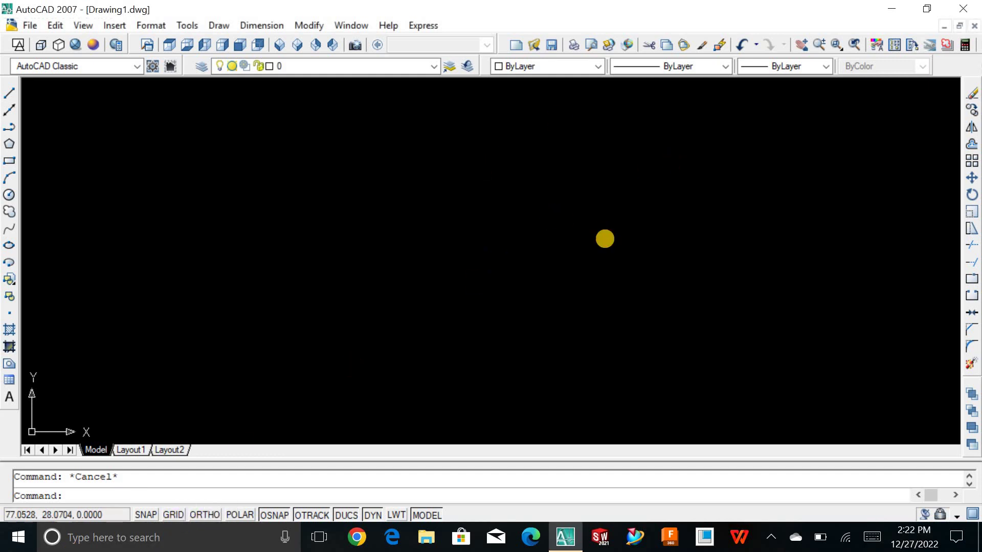
pyautogui.write('un')
pyautogui.press('Return')
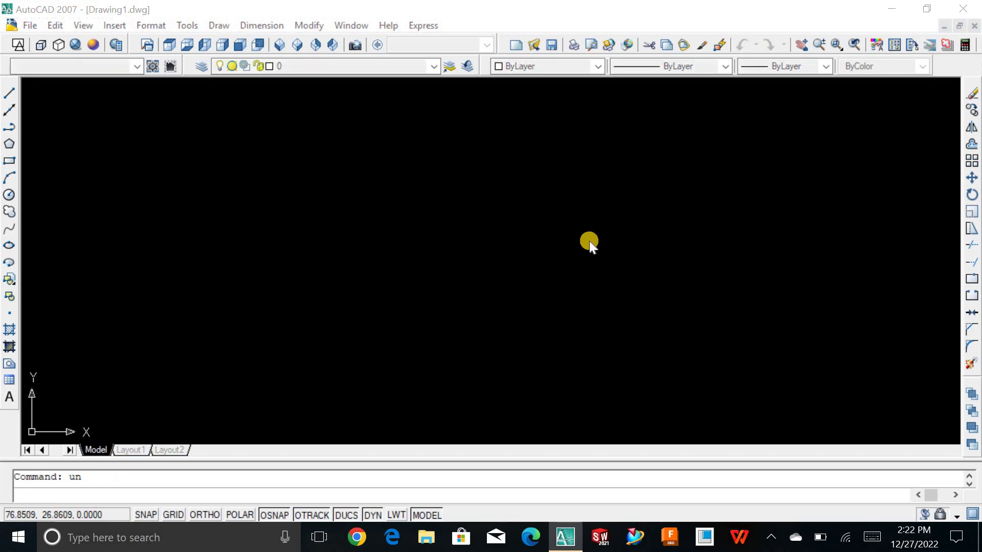
pyautogui.moveTo(501, 155); pyautogui.dragTo(493, 104)
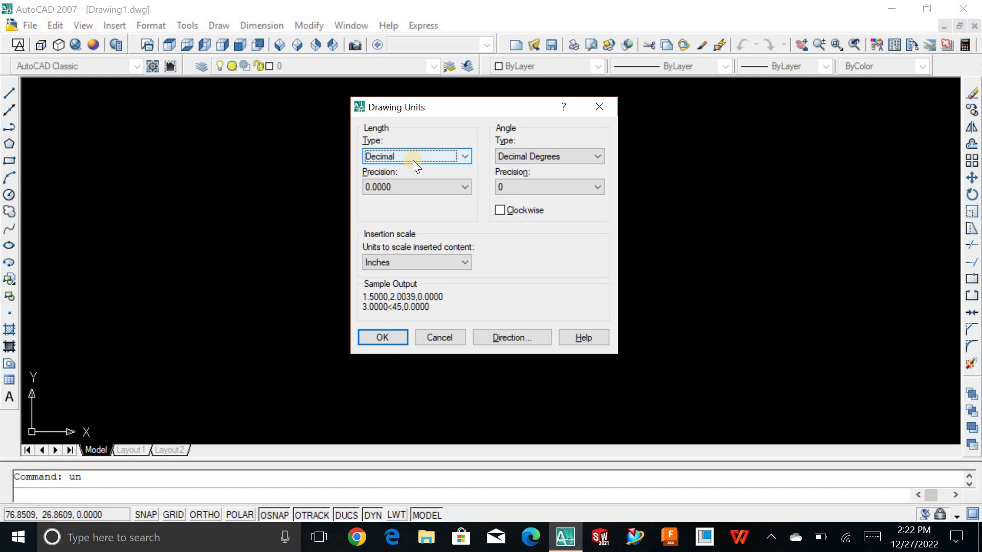
pyautogui.click(412, 160)
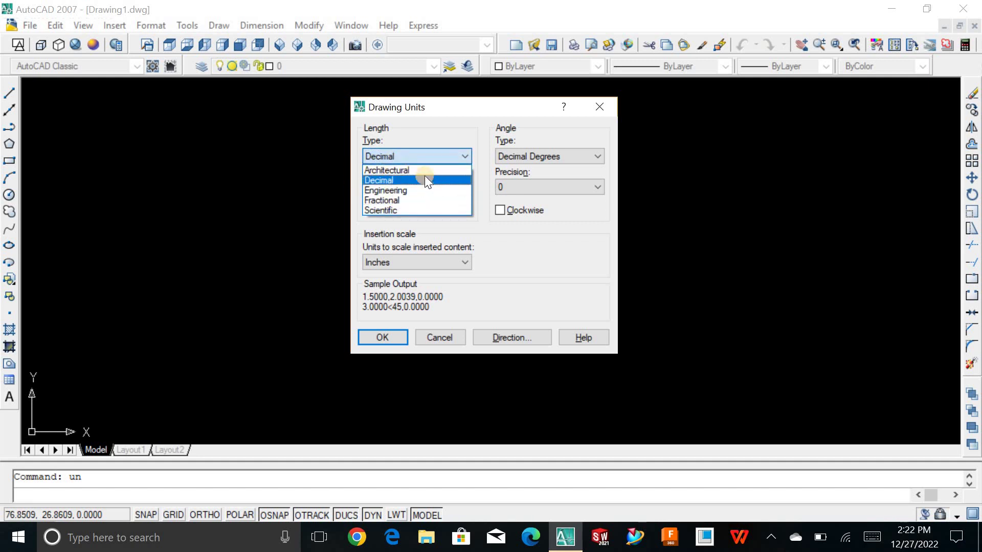
pyautogui.click(416, 189)
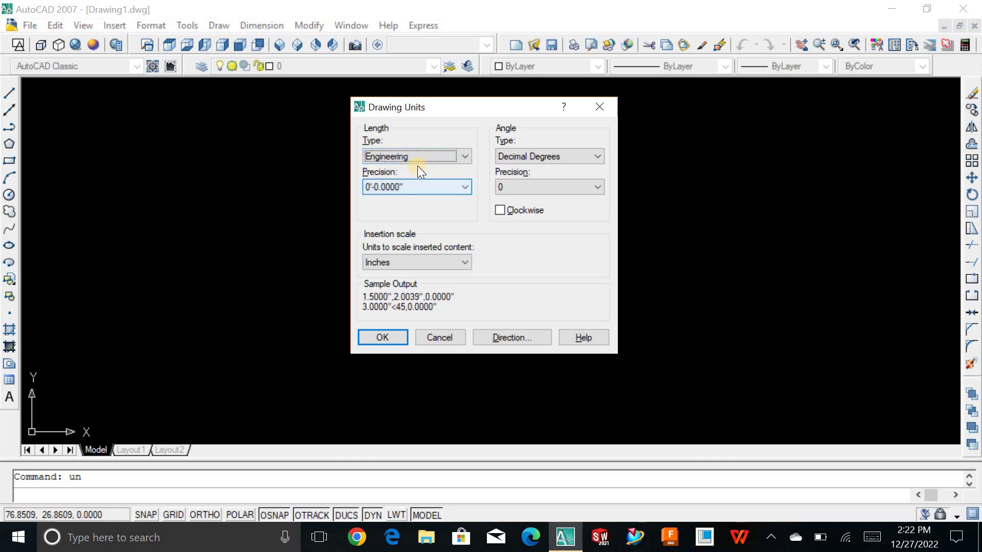
pyautogui.click(417, 157)
pyautogui.click(413, 168)
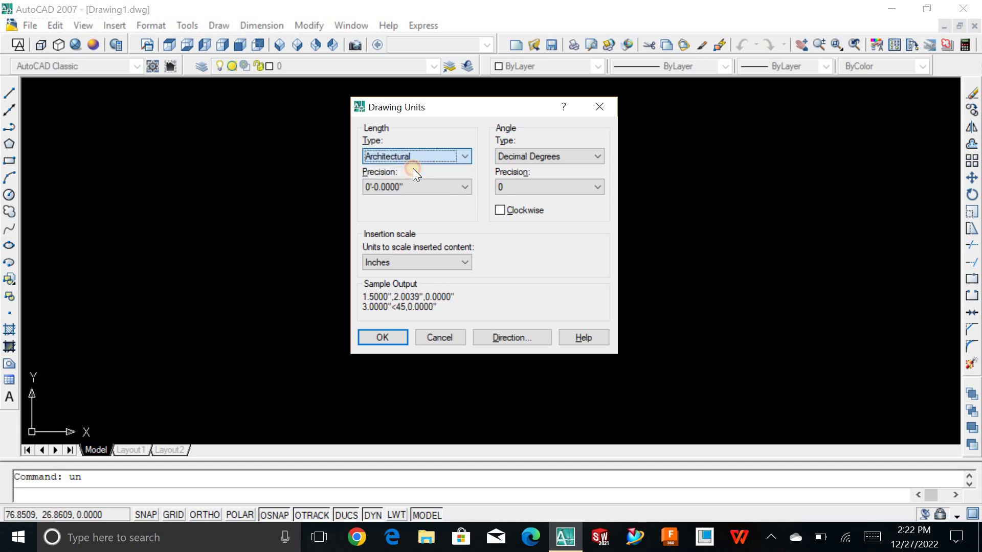
pyautogui.click(412, 155)
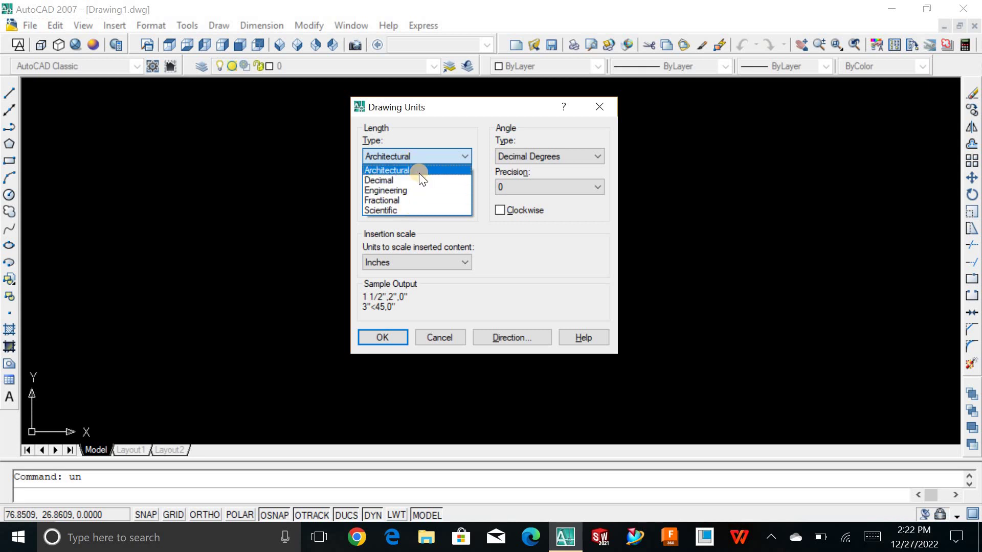
pyautogui.click(397, 234)
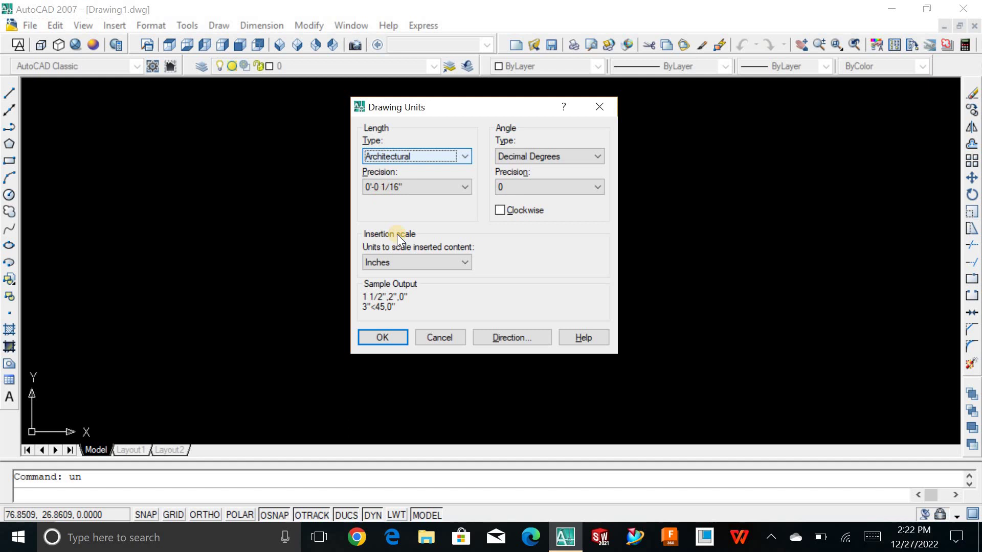
# Set the insertion scale to Inches and apply the drawing units.
pyautogui.click(416, 258)
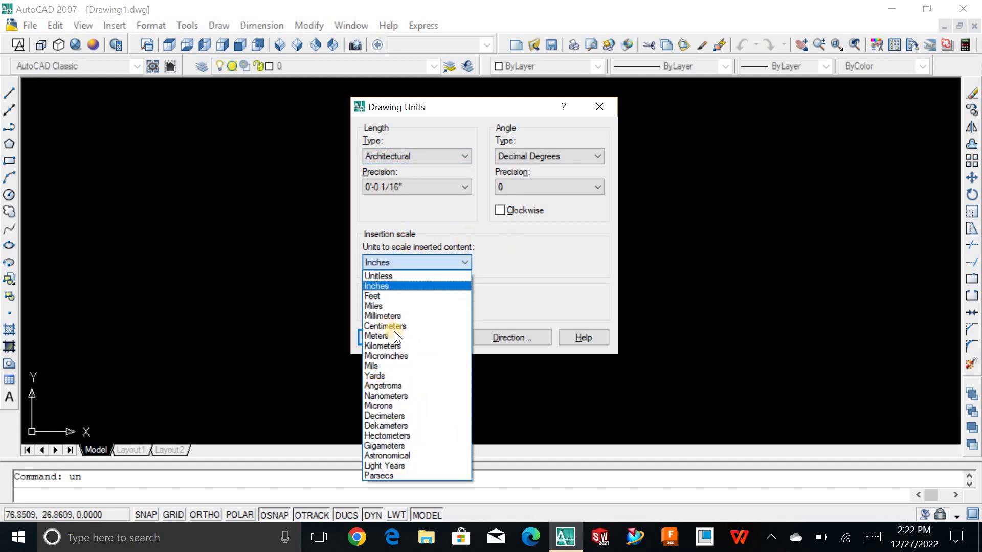
pyautogui.click(395, 286)
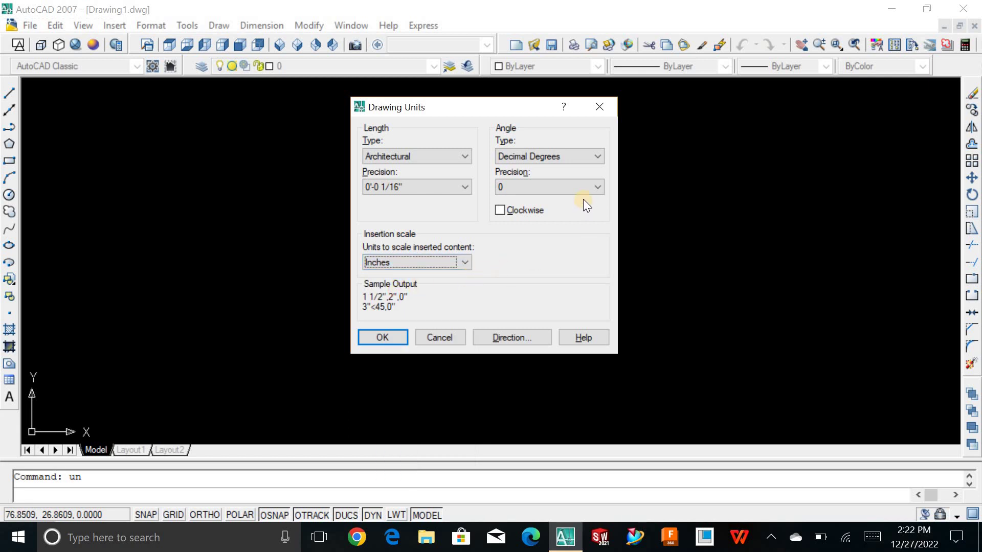
pyautogui.click(397, 333)
pyautogui.press('Escape')
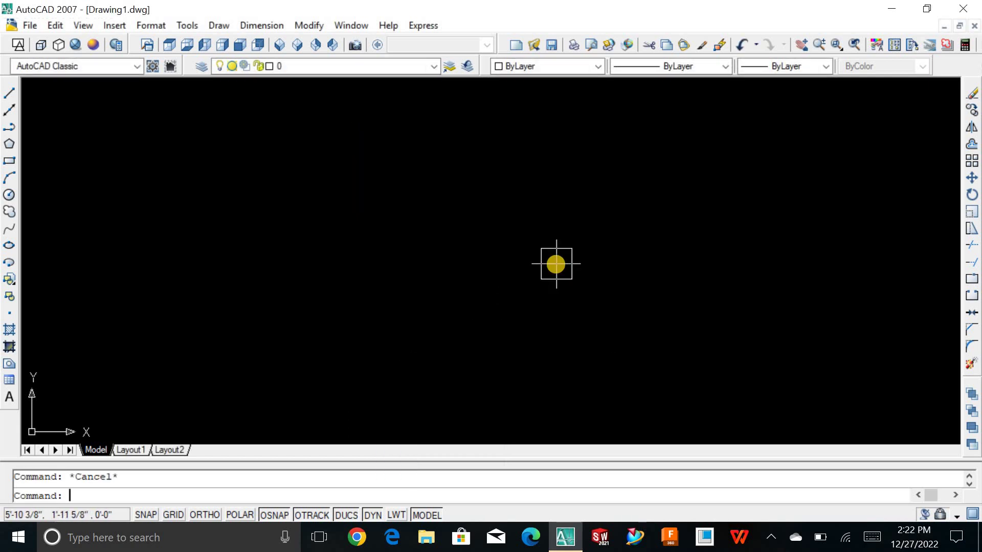
# Display the Render toolbar.
pyautogui.rightClick(316, 43)
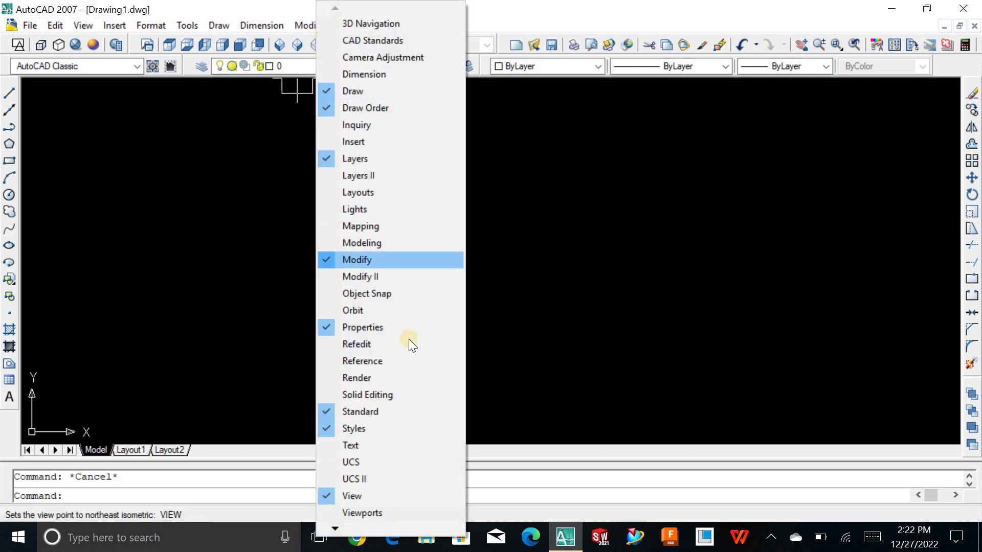
pyautogui.moveTo(332, 527)
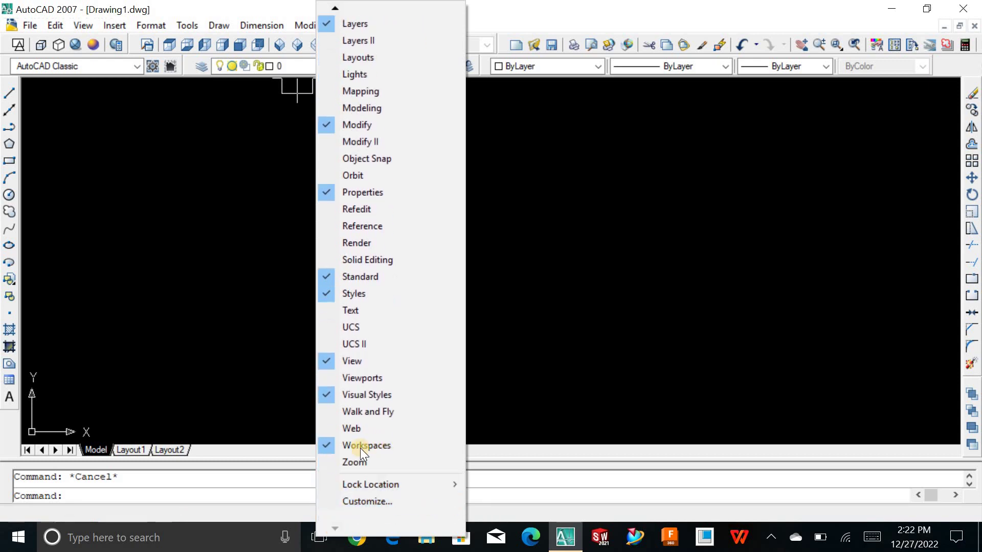
pyautogui.click(354, 244)
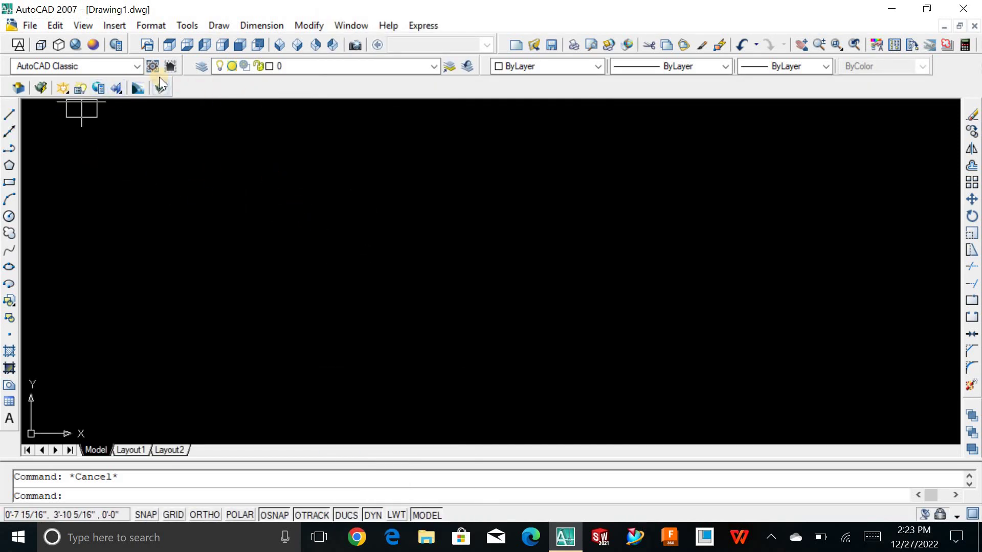
# Unlock all toolbars and windows and try to move the Render toolbar.
pyautogui.moveTo(168, 81); pyautogui.dragTo(224, 99)
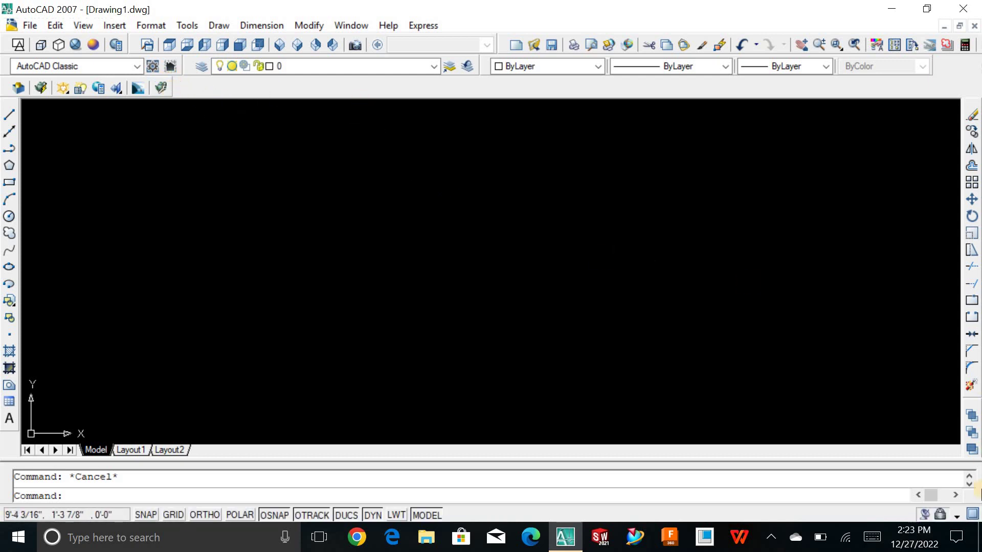
pyautogui.click(941, 516)
pyautogui.moveTo(870, 485)
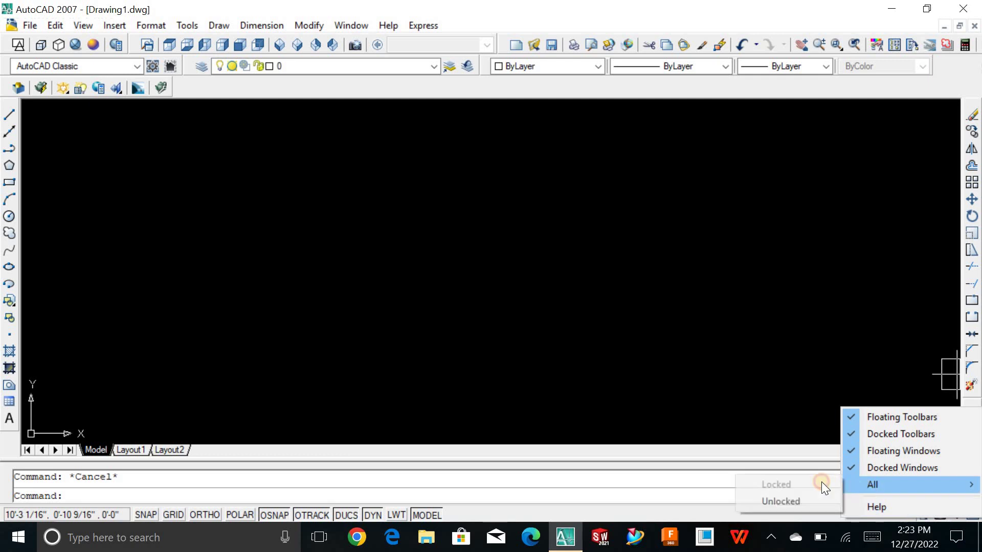
pyautogui.click(793, 501)
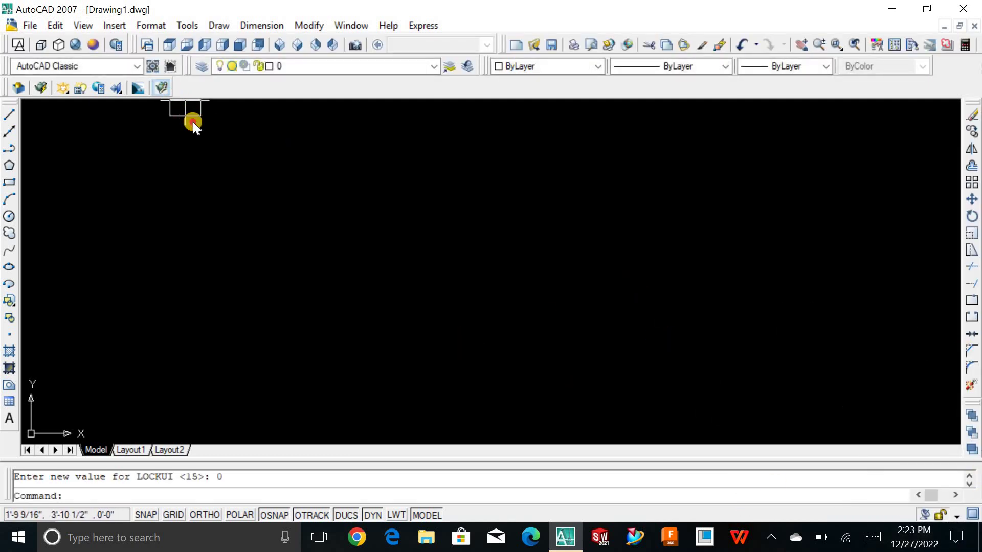
pyautogui.moveTo(171, 90); pyautogui.dragTo(154, 107)
pyautogui.press('Escape')
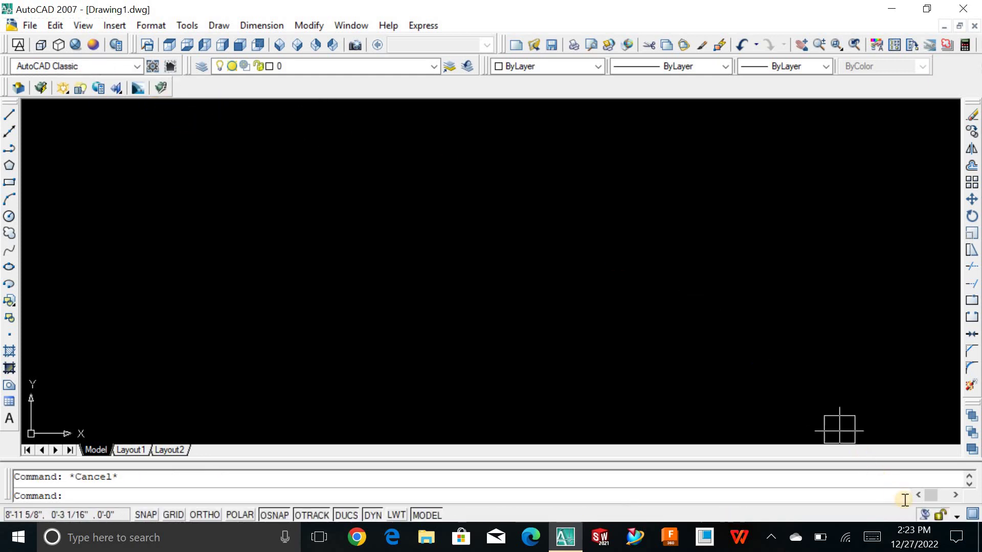
# Lock the position of all toolbars and windows.
pyautogui.click(944, 512)
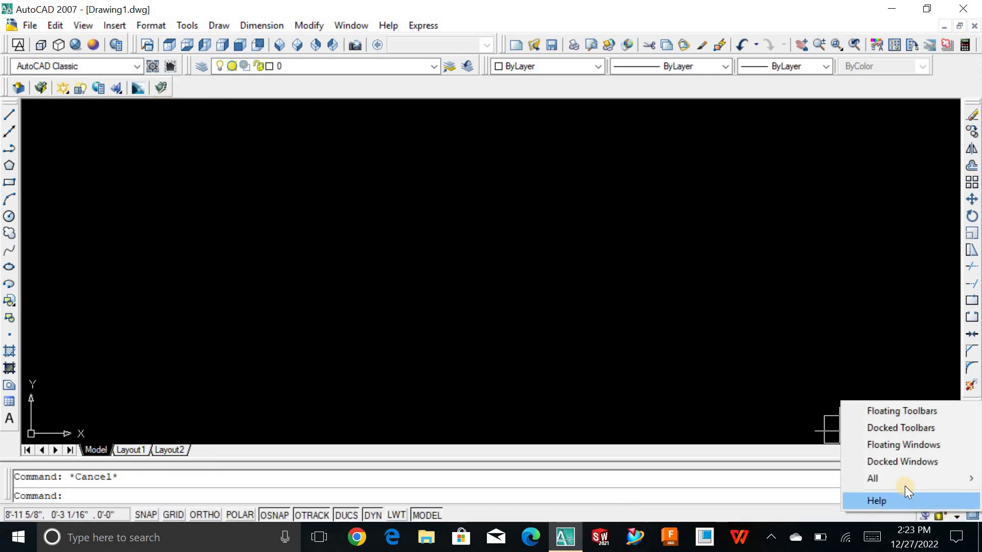
pyautogui.moveTo(865, 478)
pyautogui.click(779, 477)
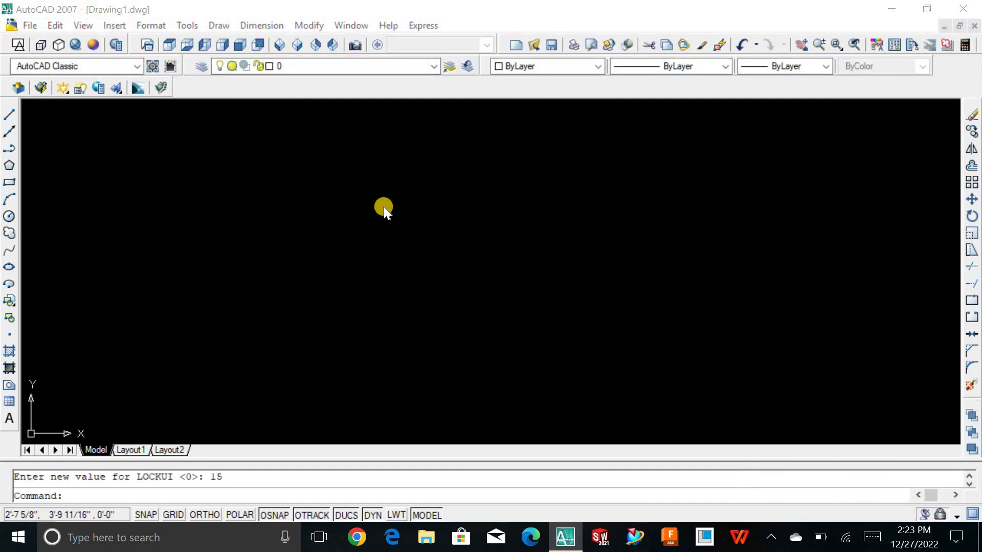
pyautogui.press('Escape')
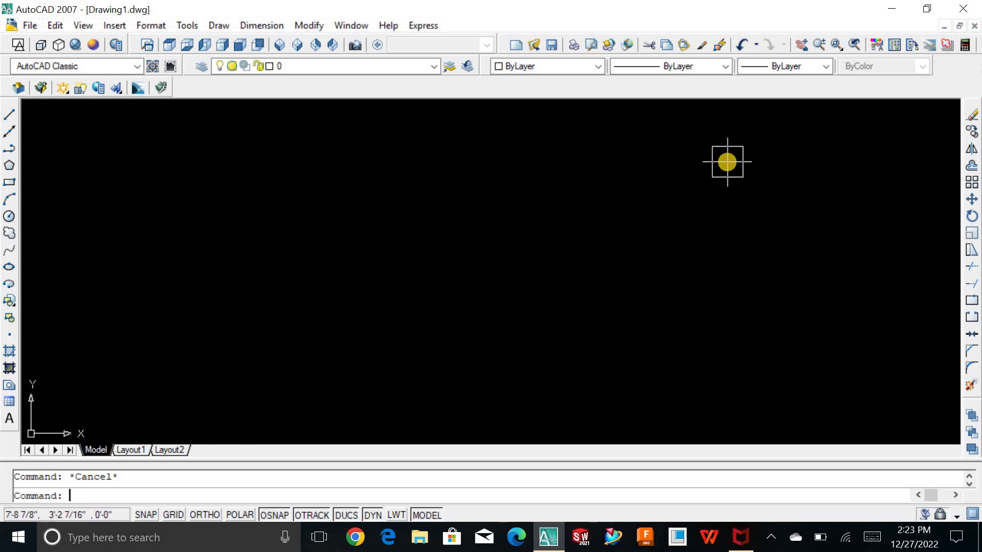
# Draw a wide horizontal rectangle in the middle of the drawing area.
pyautogui.write('rec')
pyautogui.press('Return')
pyautogui.click(376, 201)
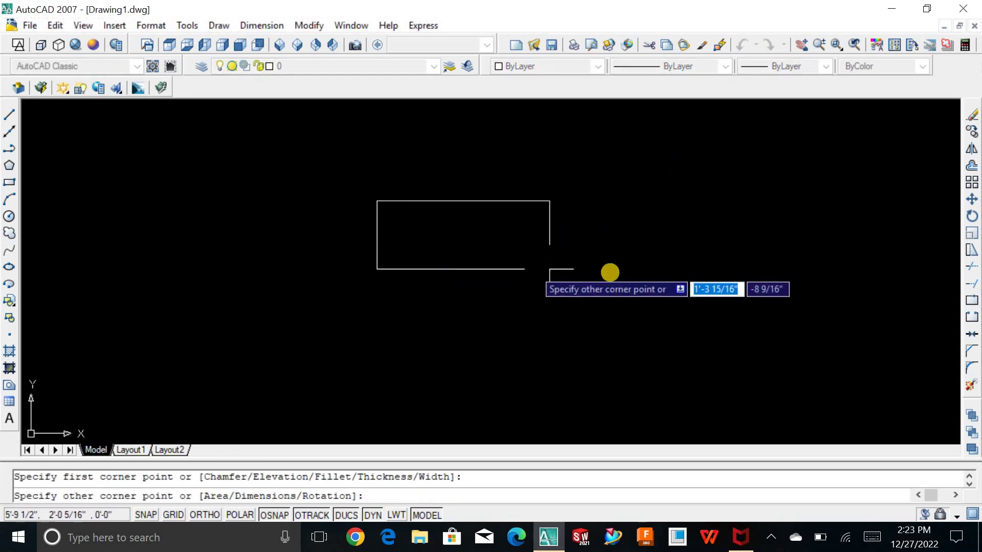
pyautogui.click(642, 286)
pyautogui.press('Escape')
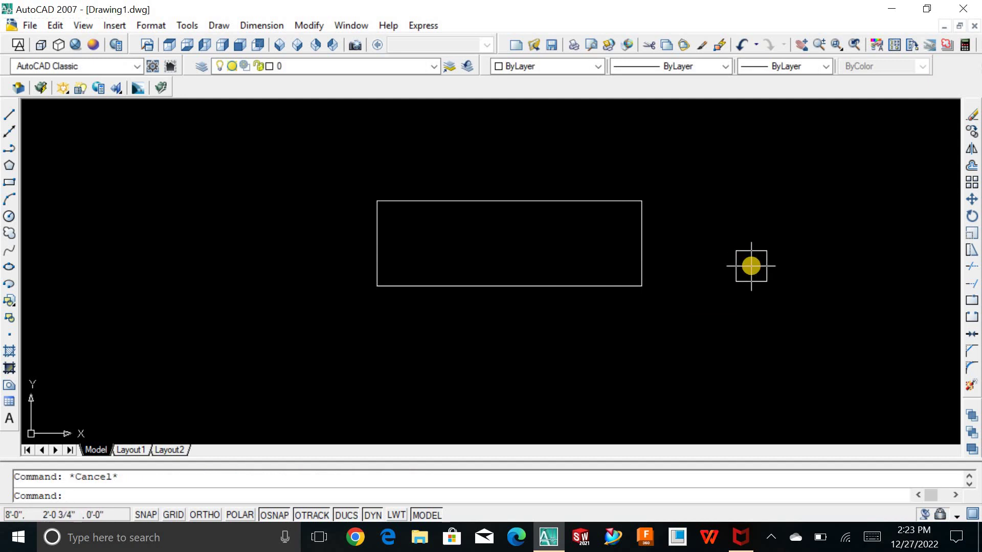
pyautogui.write('l')
pyautogui.press('Return')
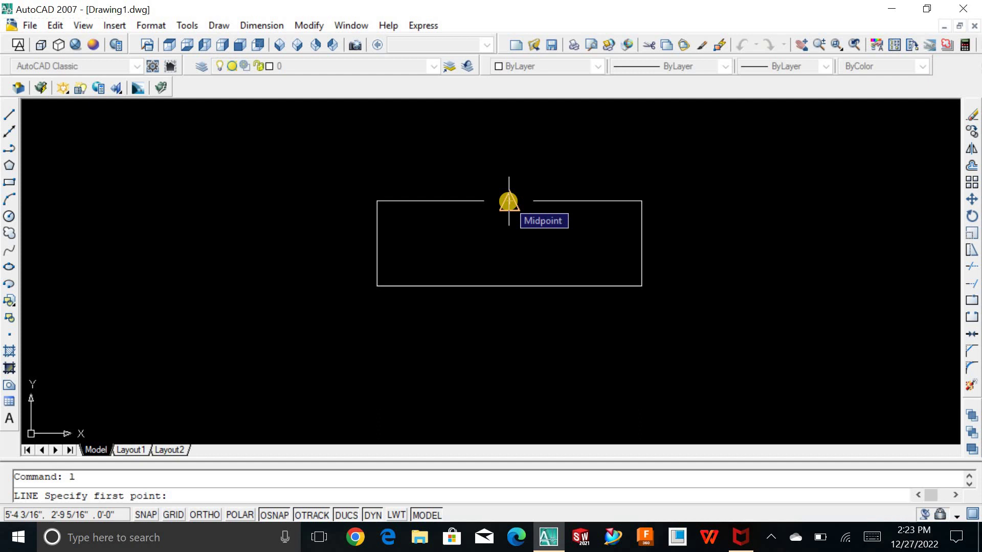
pyautogui.press('Escape')
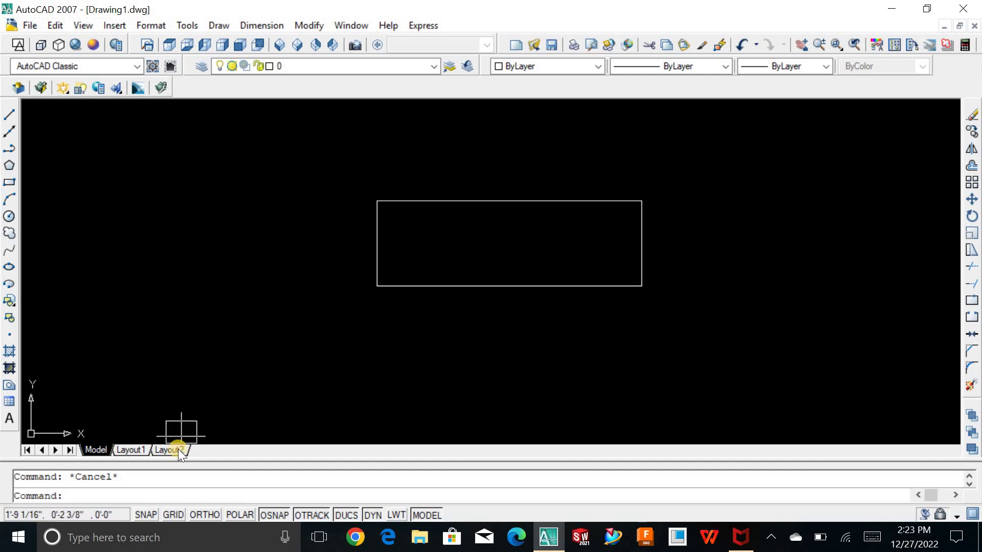
# Turn on snap mode in the drafting settings, leaving polar tracking off.
pyautogui.rightClick(149, 510)
pyautogui.click(193, 496)
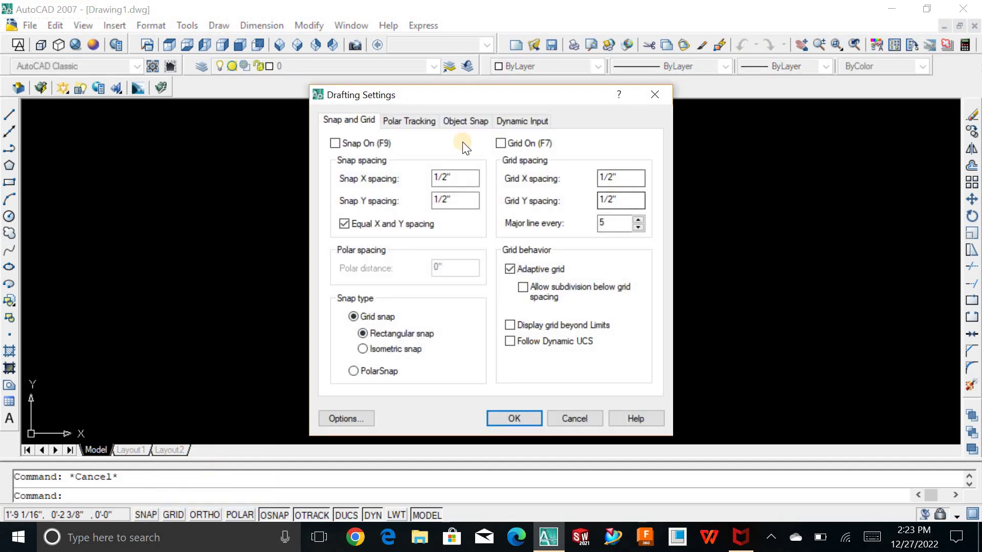
pyautogui.moveTo(504, 94); pyautogui.dragTo(495, 73)
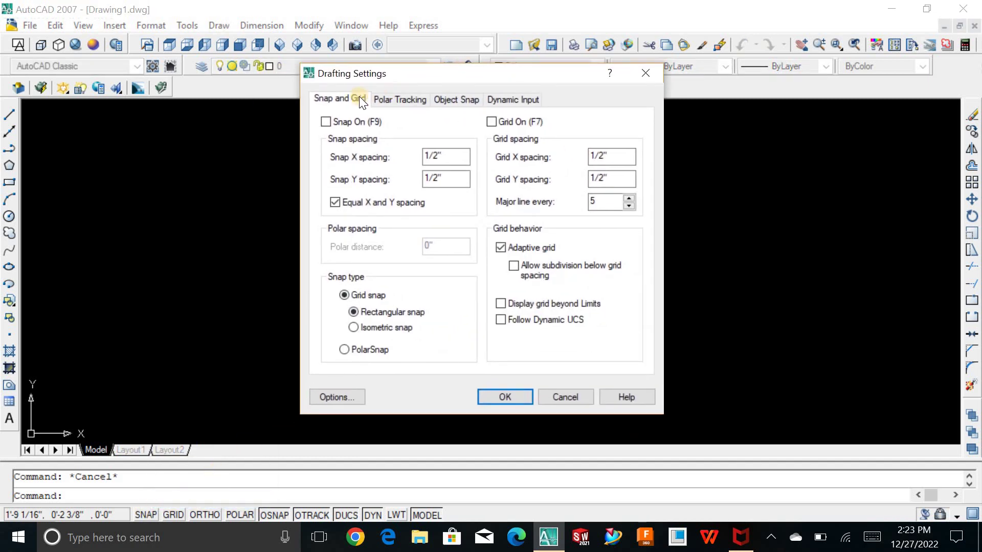
pyautogui.click(326, 121)
pyautogui.click(386, 100)
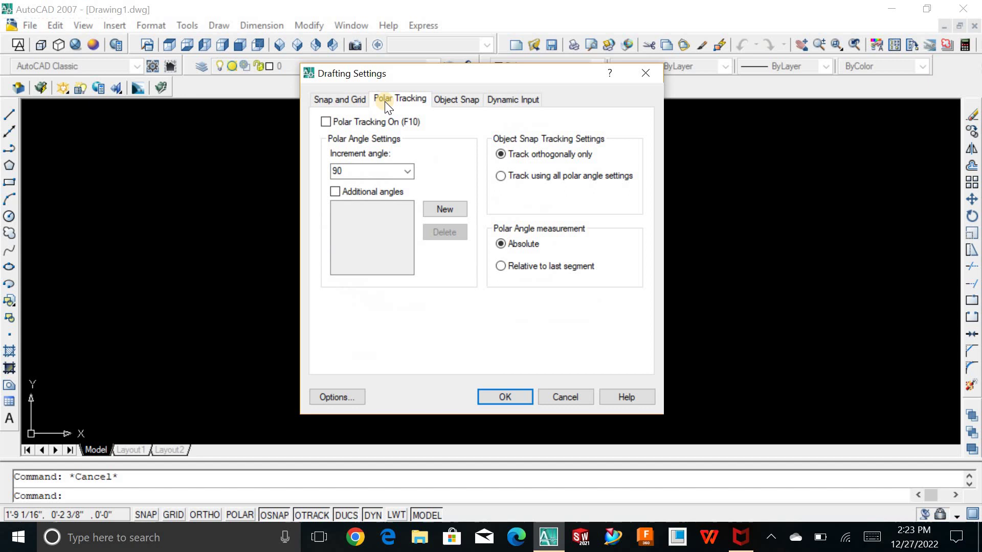
pyautogui.click(325, 122)
# Keep object snap on, select all object snap modes and apply the drafting settings.
pyautogui.click(458, 102)
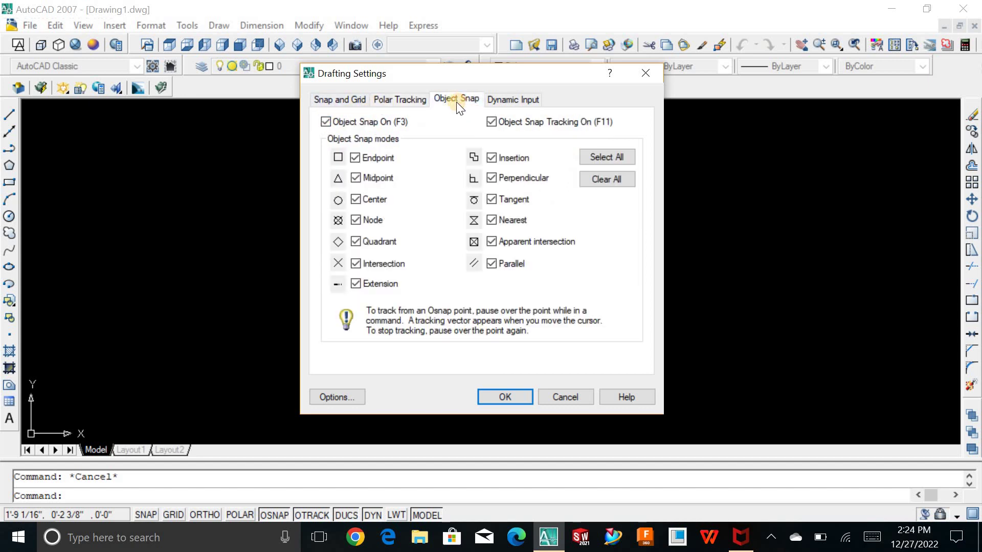
pyautogui.click(325, 122)
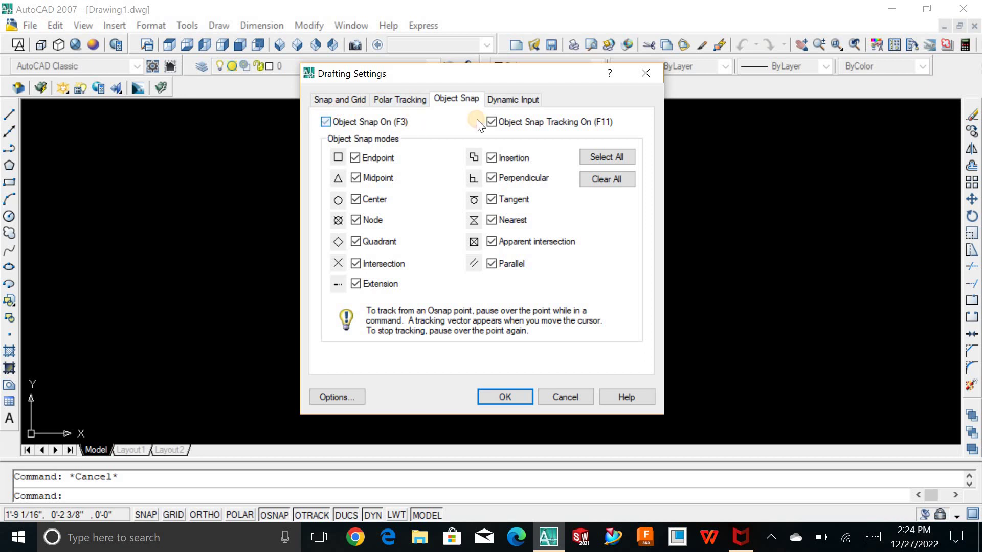
pyautogui.click(625, 176)
pyautogui.click(622, 156)
pyautogui.click(505, 397)
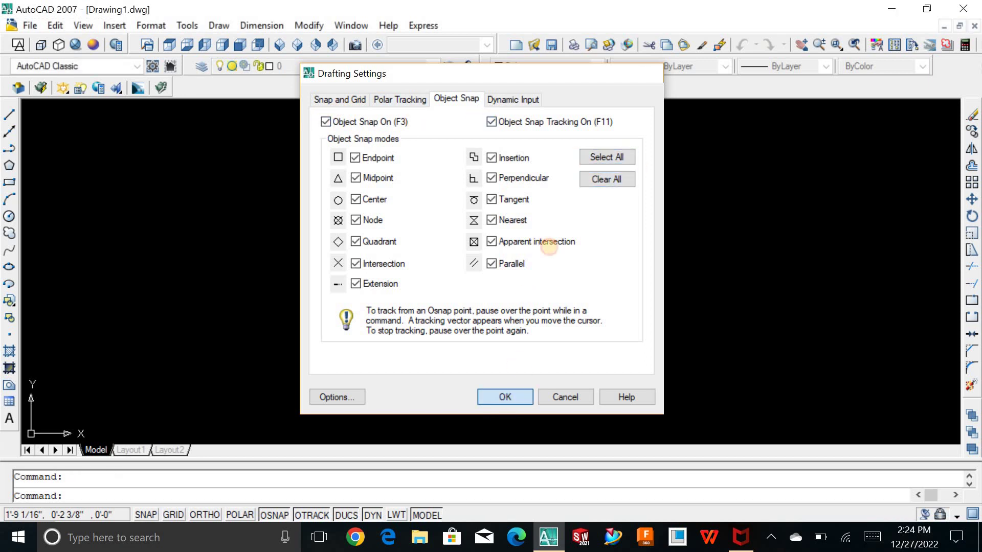
pyautogui.click(739, 204)
pyautogui.press('Escape')
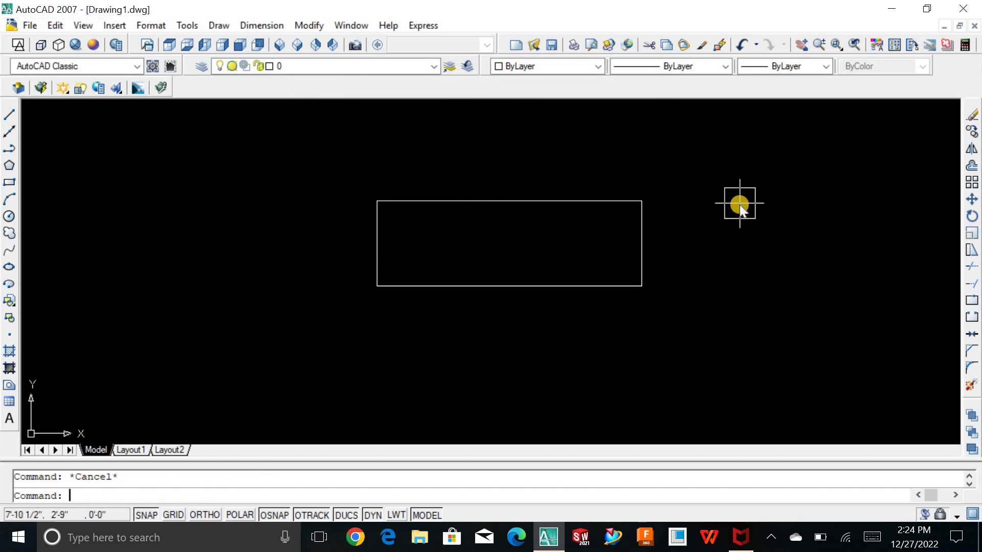
pyautogui.write('l')
pyautogui.press('Return')
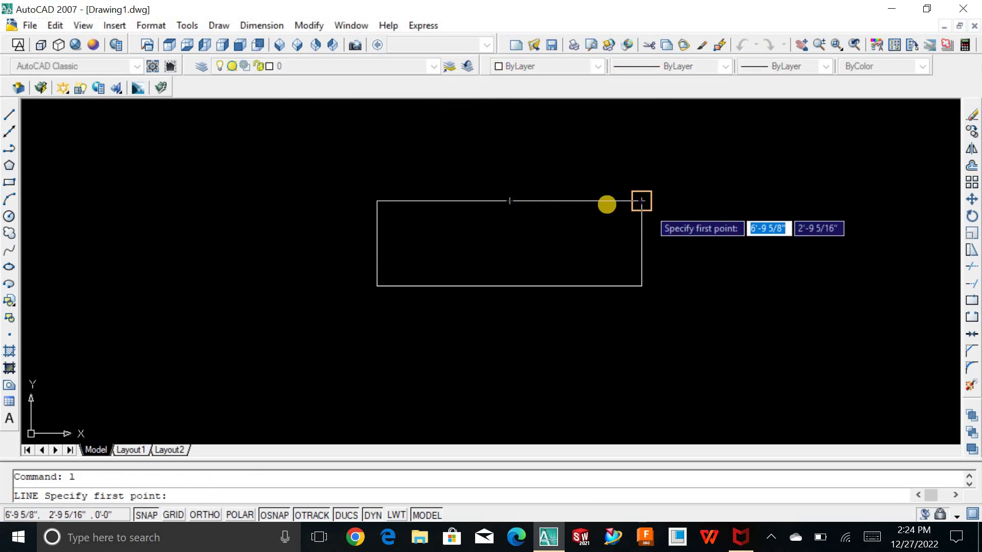
pyautogui.press('Escape')
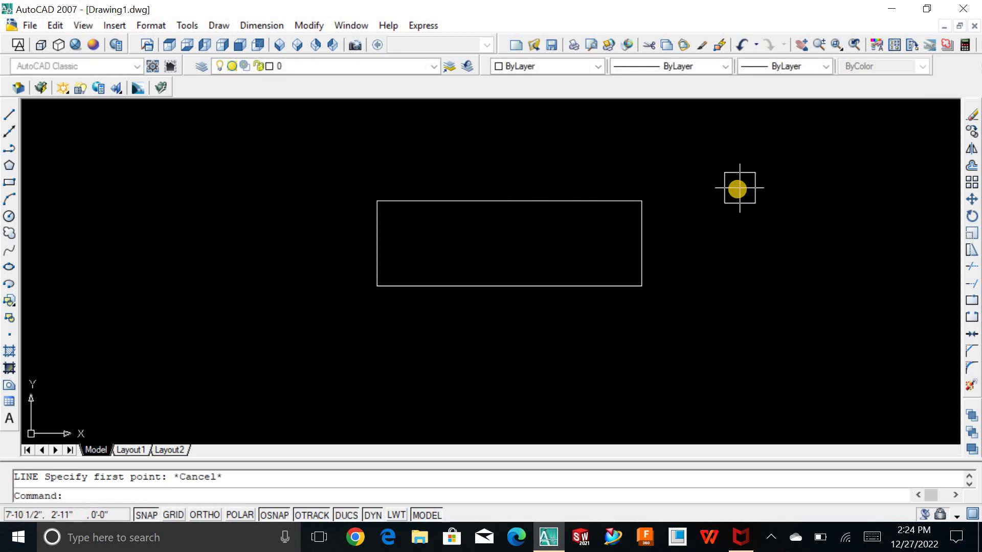
pyautogui.press('Escape')
pyautogui.click(737, 189)
pyautogui.press('Escape')
pyautogui.write('z')
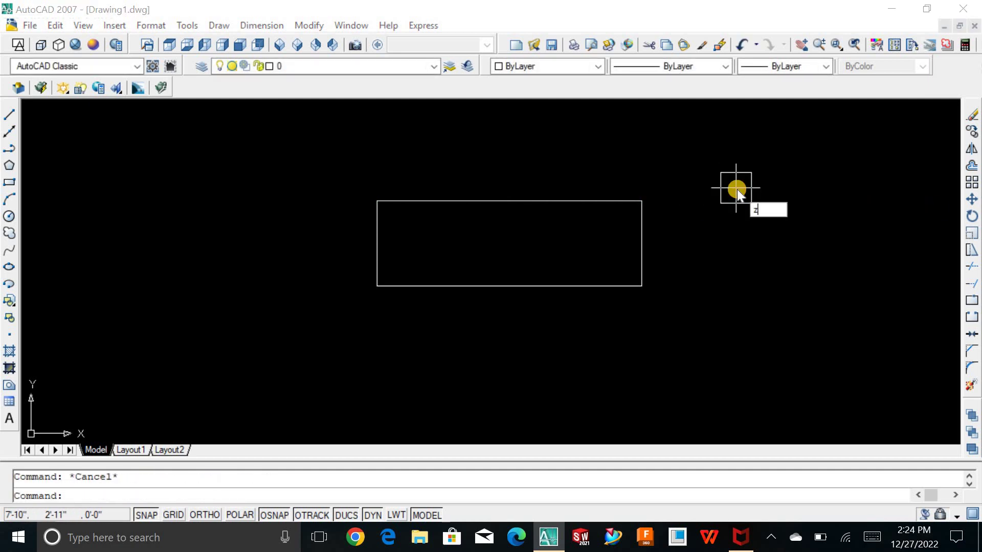
pyautogui.write('e')
pyautogui.press('Return')
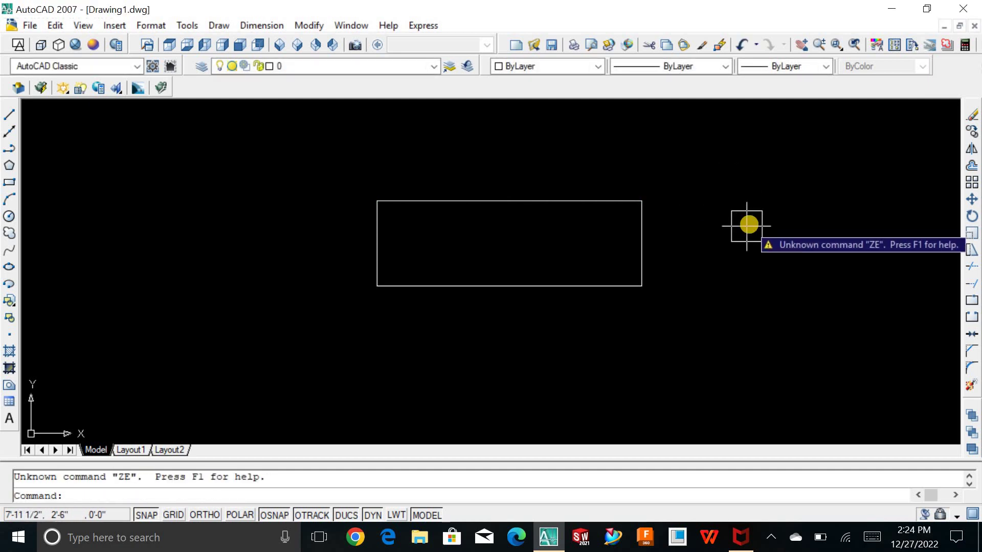
pyautogui.press('Escape')
# Zoom to the extents of the drawing twice, backing out each time so the whole rectangle has space around it.
pyautogui.write('z')
pyautogui.press('Return')
pyautogui.write('e')
pyautogui.press('Return')
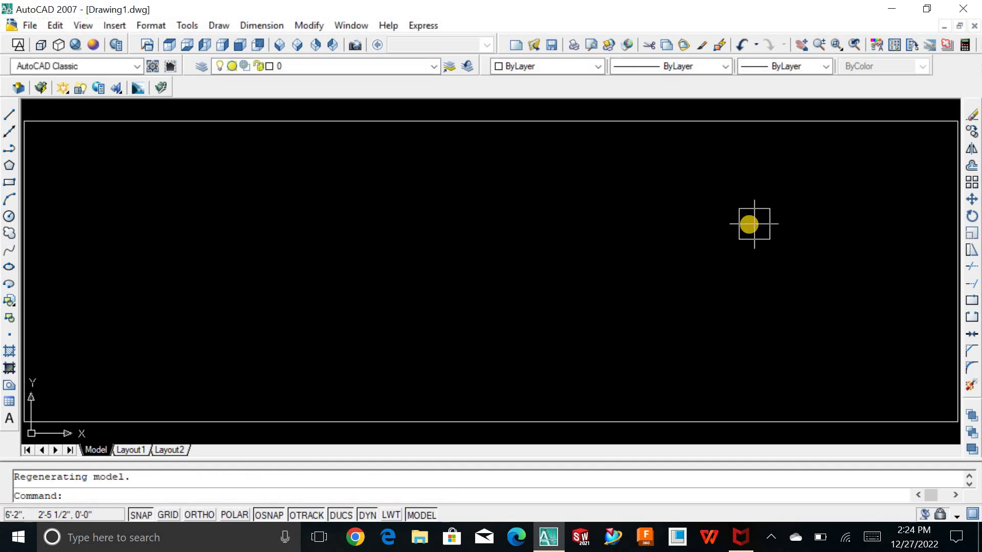
pyautogui.scroll(-4, 754, 224)
pyautogui.press('Escape')
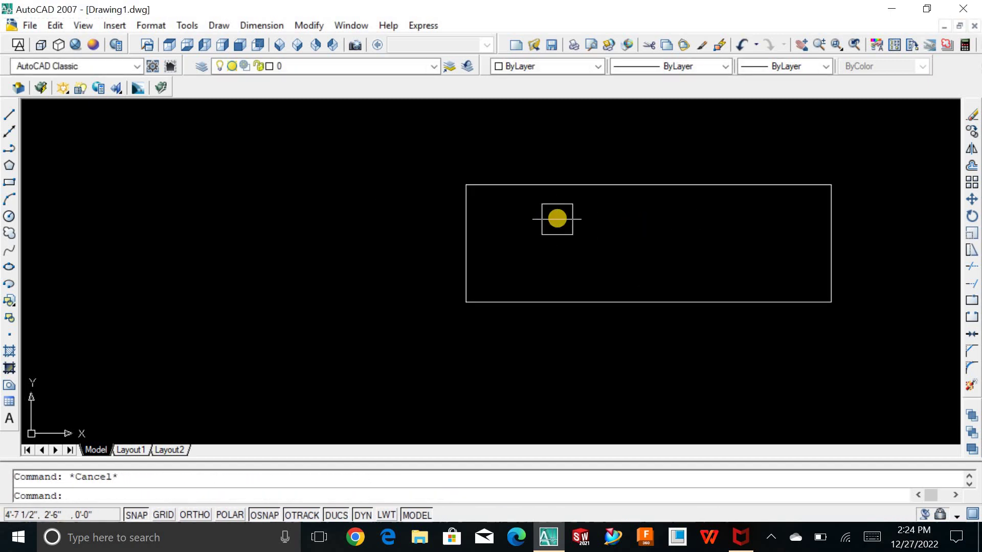
pyautogui.middleClick(557, 219)
pyautogui.middleClick(557, 219)
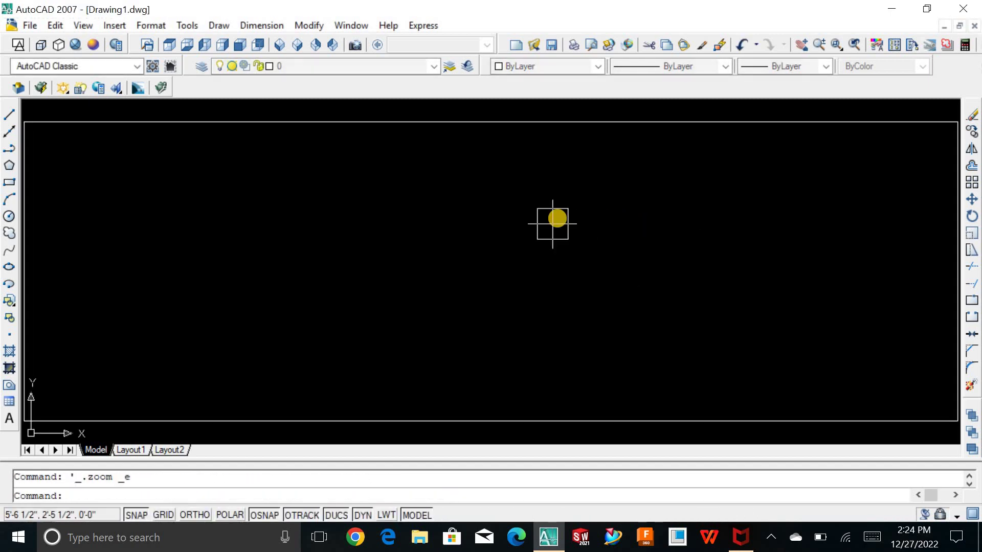
pyautogui.scroll(-4, 557, 219)
pyautogui.press('Escape')
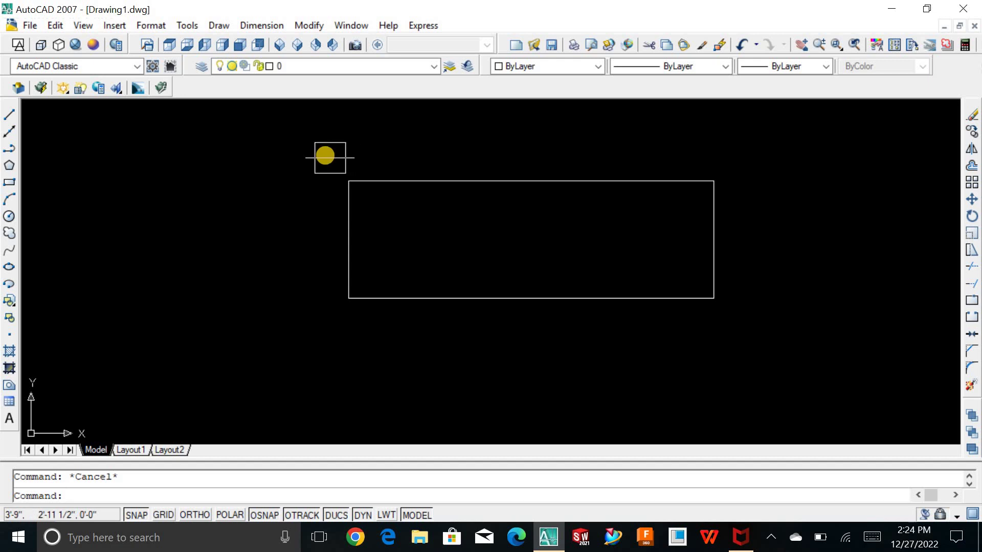
# In the display options, choose Black as the uniform background color for 2D model space and apply the window colors.
pyautogui.rightClick(325, 156)
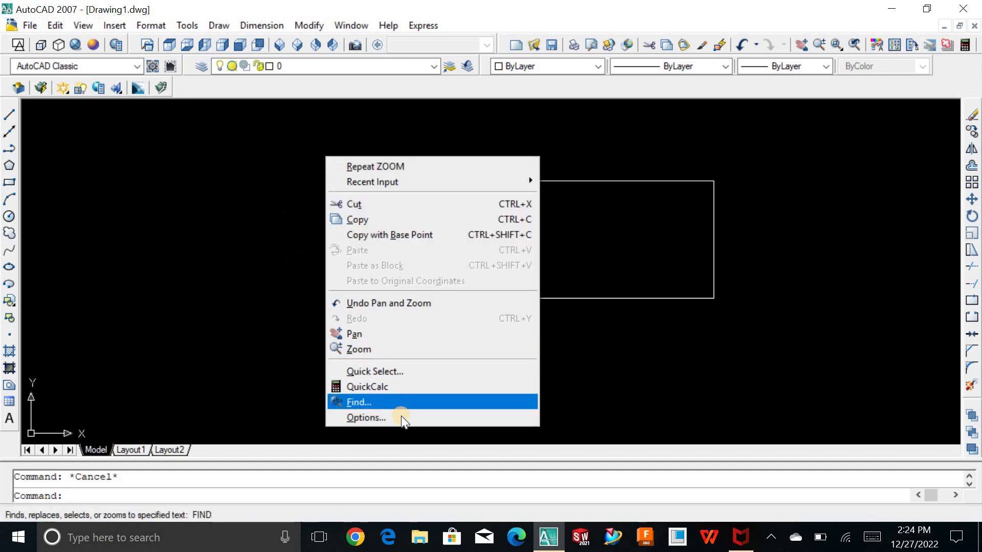
pyautogui.click(401, 416)
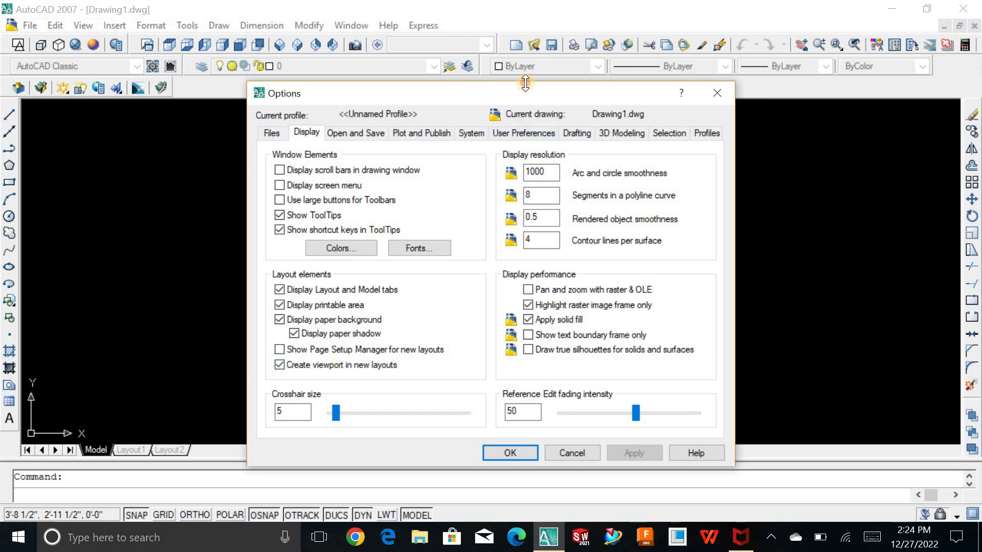
pyautogui.moveTo(525, 83); pyautogui.dragTo(529, 27)
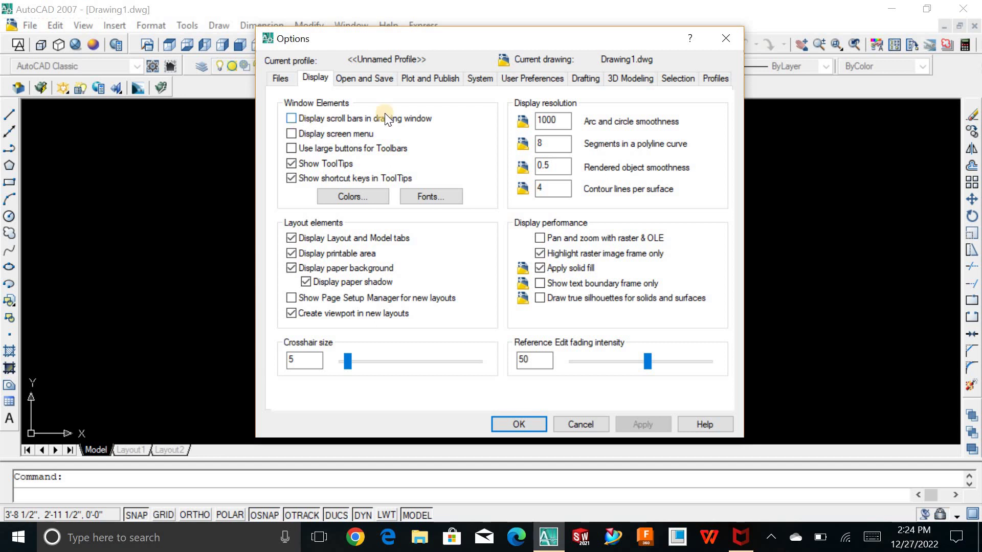
pyautogui.click(372, 201)
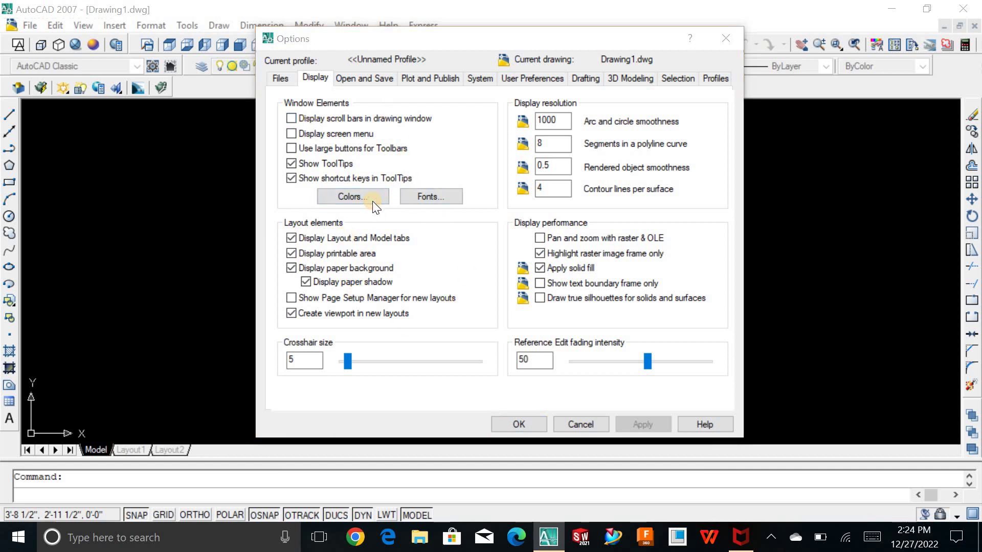
pyautogui.click(623, 128)
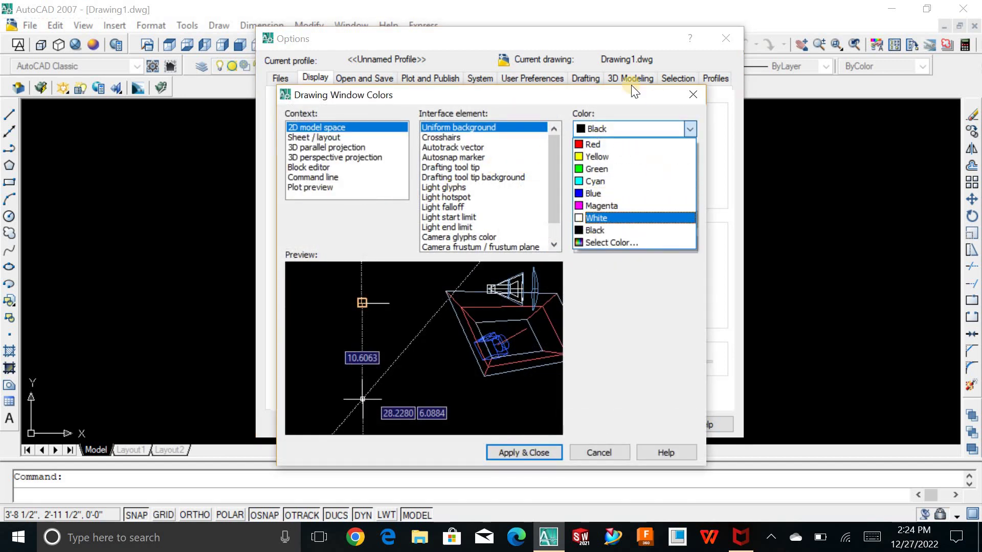
pyautogui.click(603, 233)
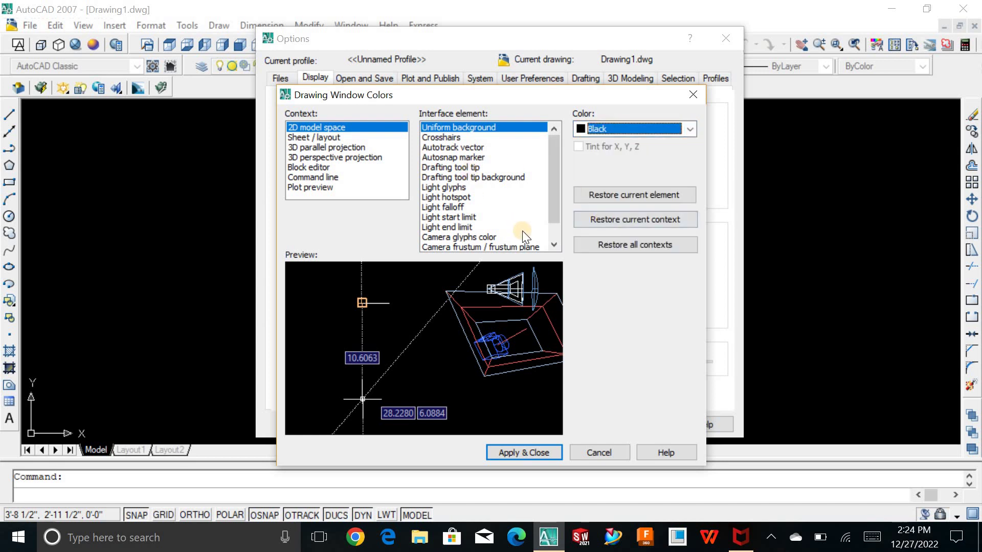
pyautogui.click(545, 454)
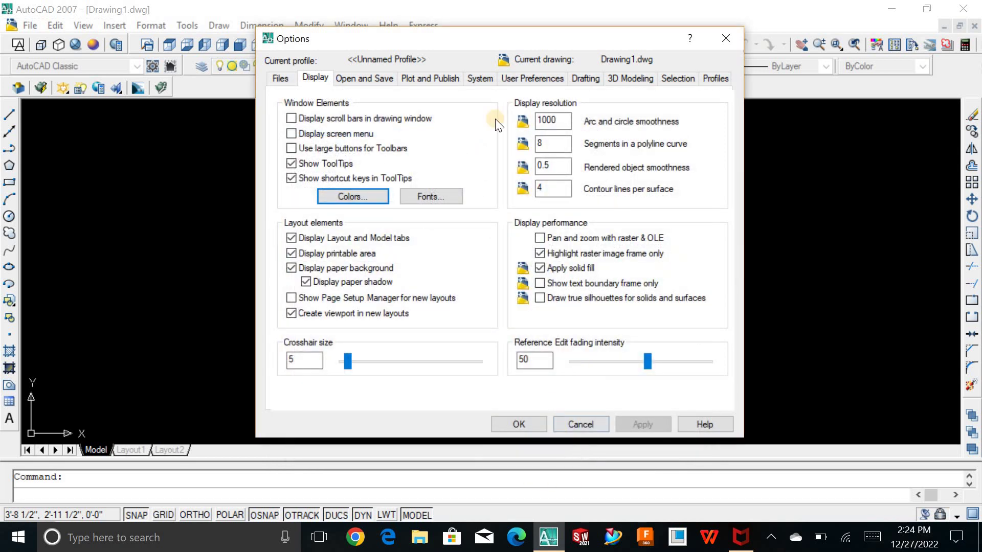
# Review the Open and Save, Plot and Publish, System and User Preferences options, keeping PDFCreator as the default output device.
pyautogui.click(378, 80)
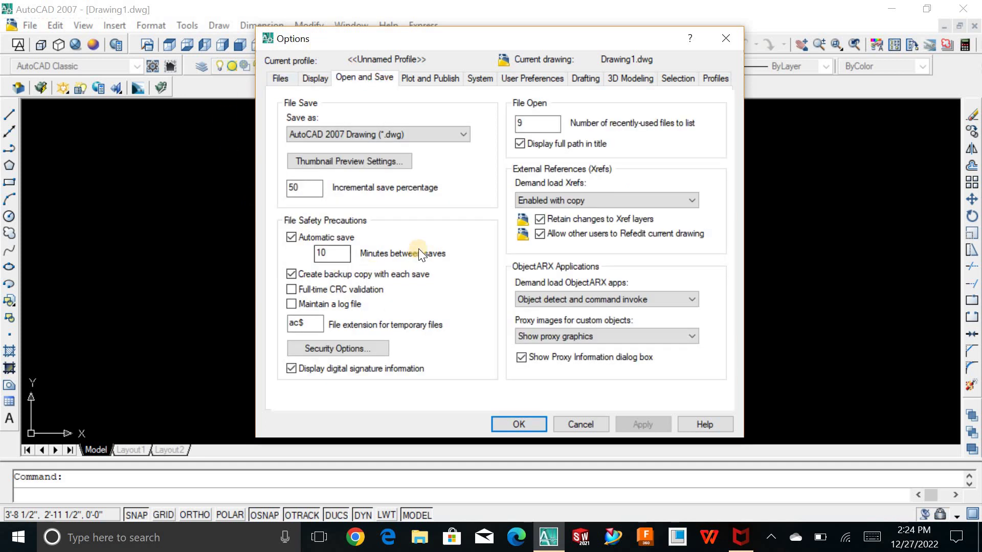
pyautogui.click(436, 82)
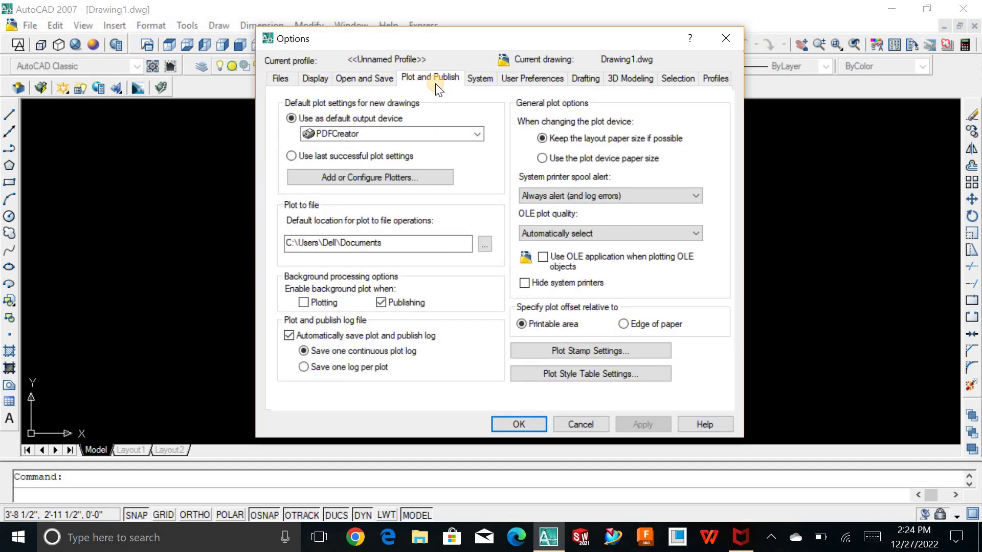
pyautogui.click(402, 135)
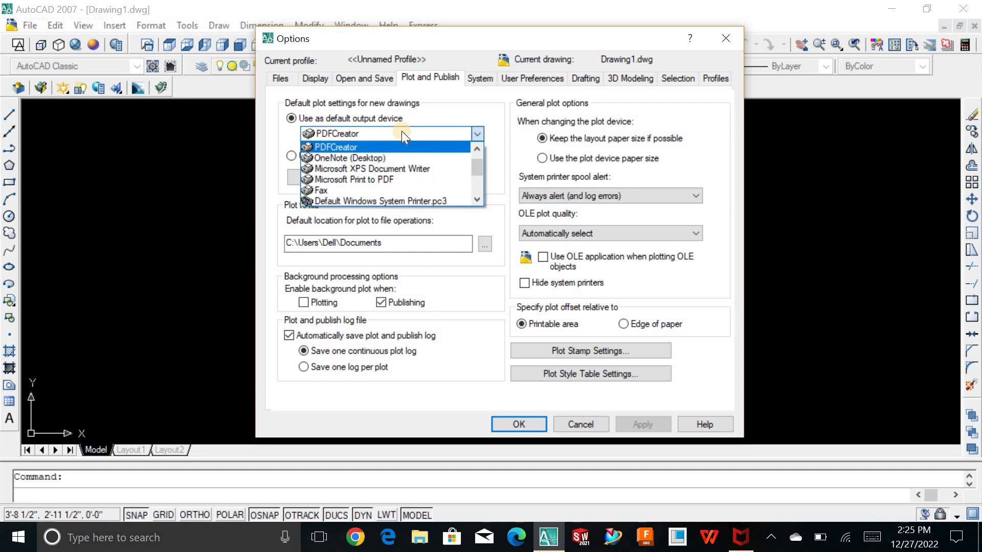
pyautogui.click(401, 131)
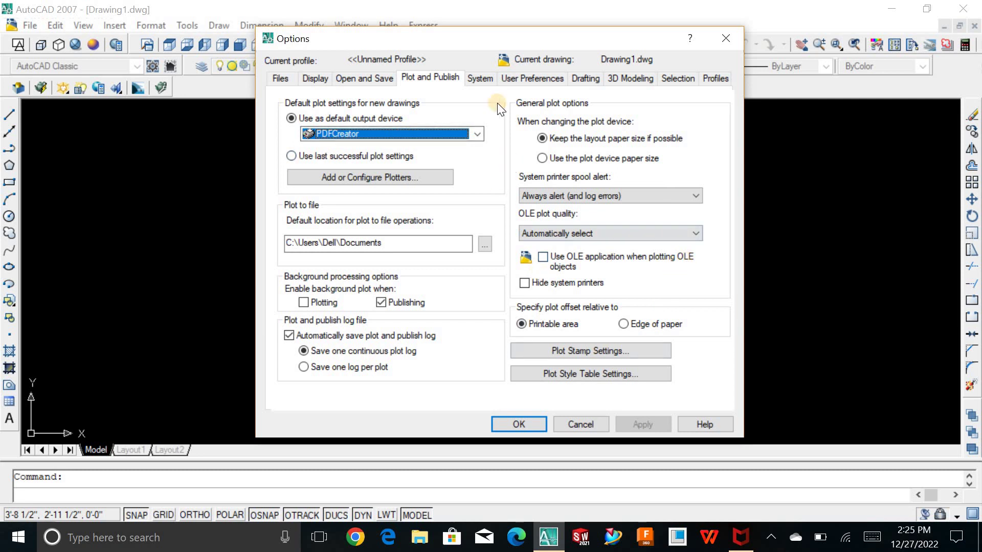
pyautogui.click(483, 80)
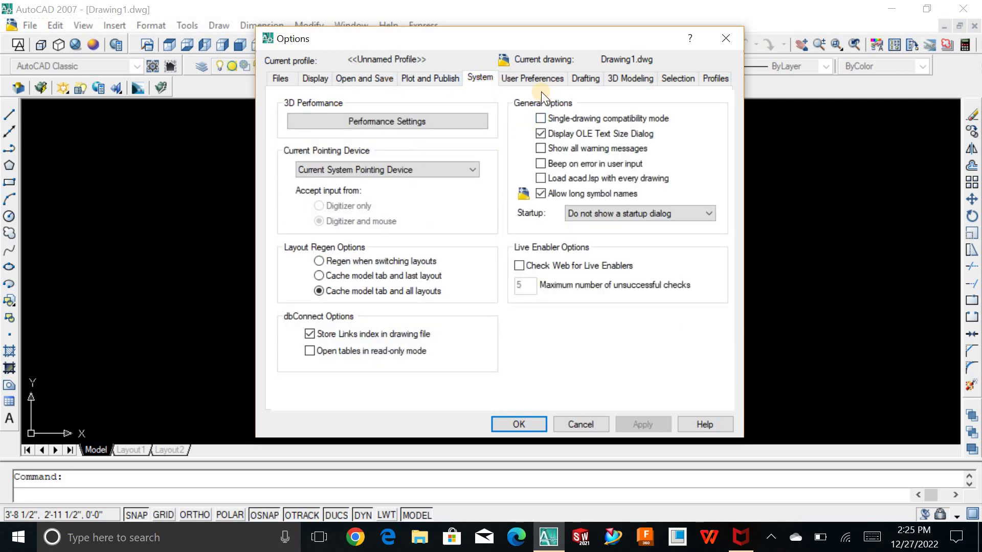
pyautogui.click(527, 76)
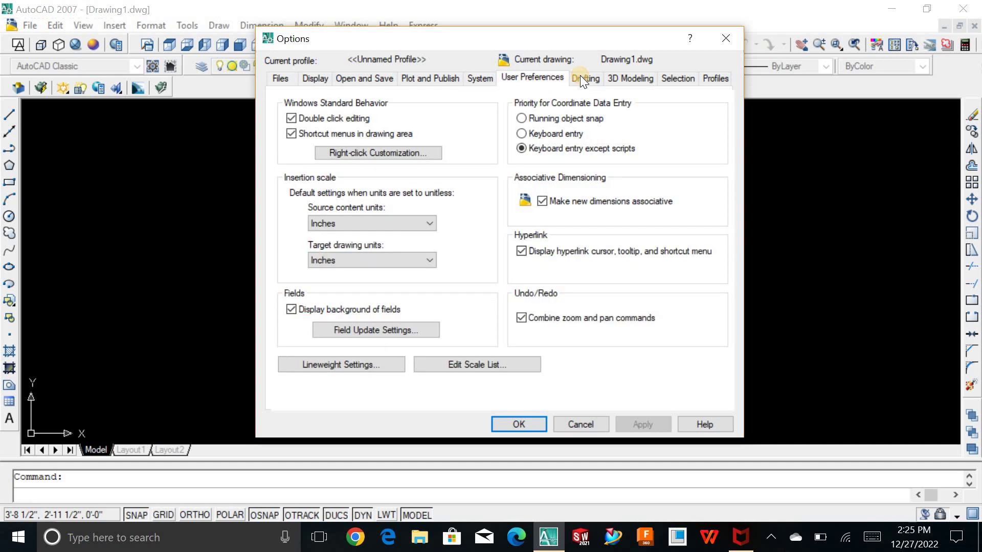
# Set the AutoSnap marker size and the aperture size to their maximum in the drafting options.
pyautogui.click(580, 76)
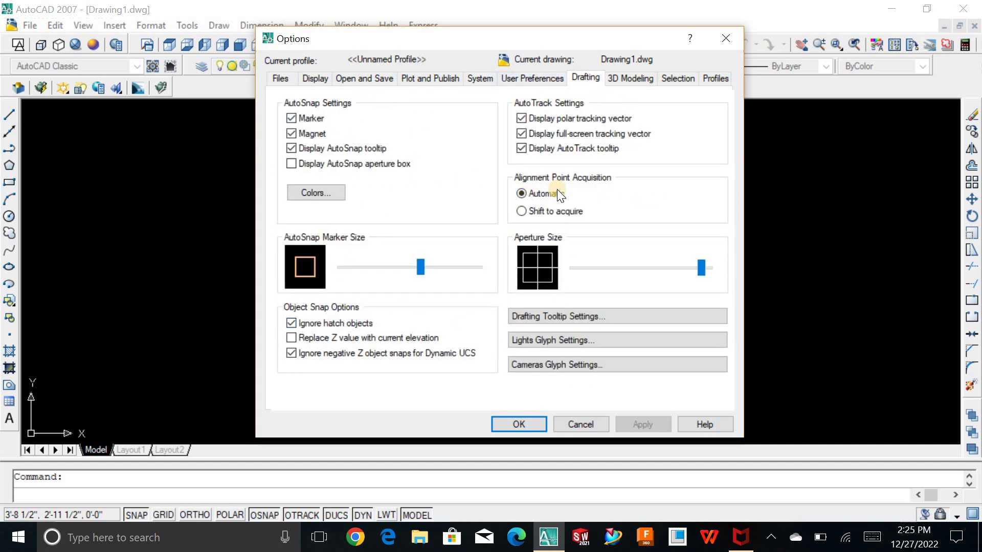
pyautogui.moveTo(422, 266); pyautogui.dragTo(481, 271)
pyautogui.moveTo(713, 272); pyautogui.dragTo(750, 266)
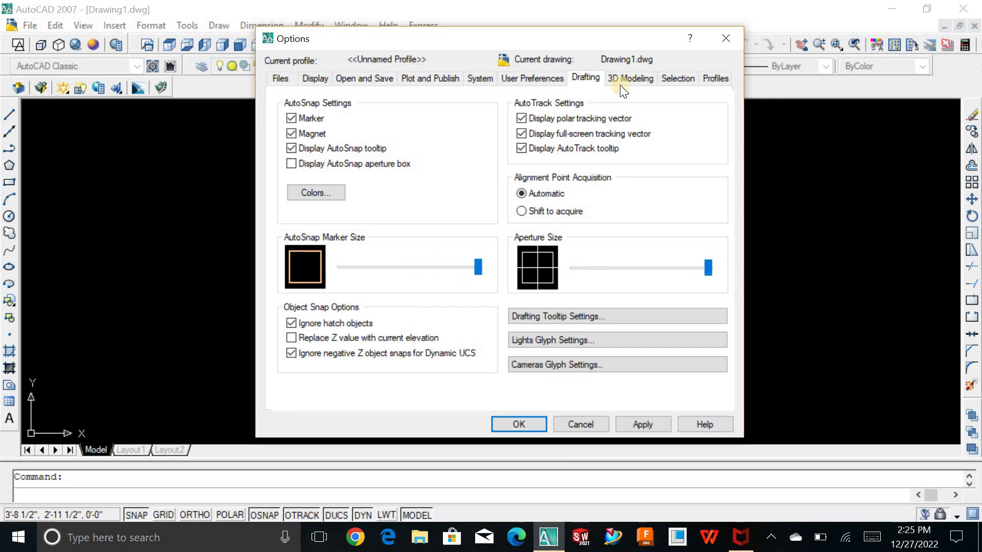
# Keep the pickbox at its largest size in the selection options, then check the available profiles and close the Options dialog.
pyautogui.click(632, 76)
pyautogui.click(679, 77)
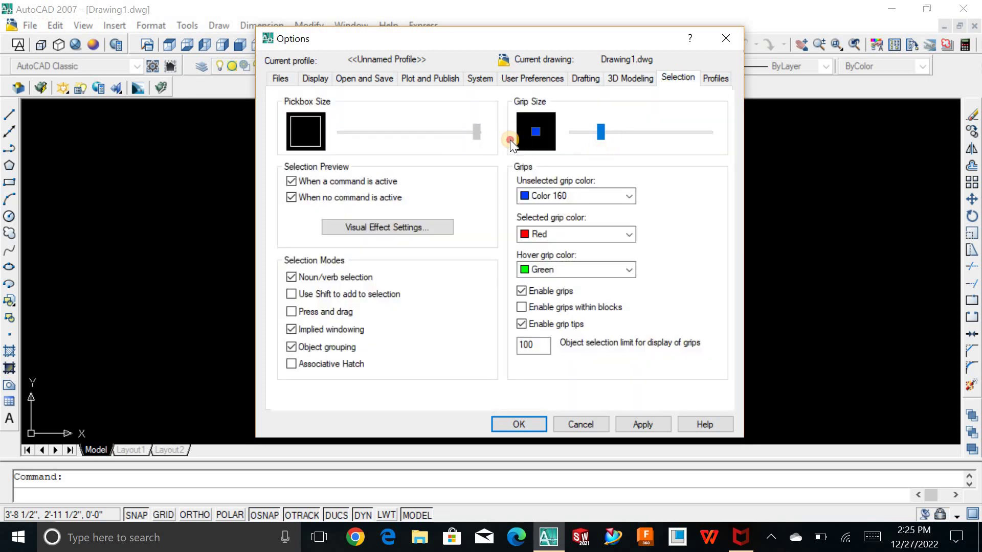
pyautogui.moveTo(476, 134)
pyautogui.mouseDown()
pyautogui.moveTo(379, 132)
pyautogui.moveTo(478, 132)
pyautogui.mouseUp()
pyautogui.click(714, 75)
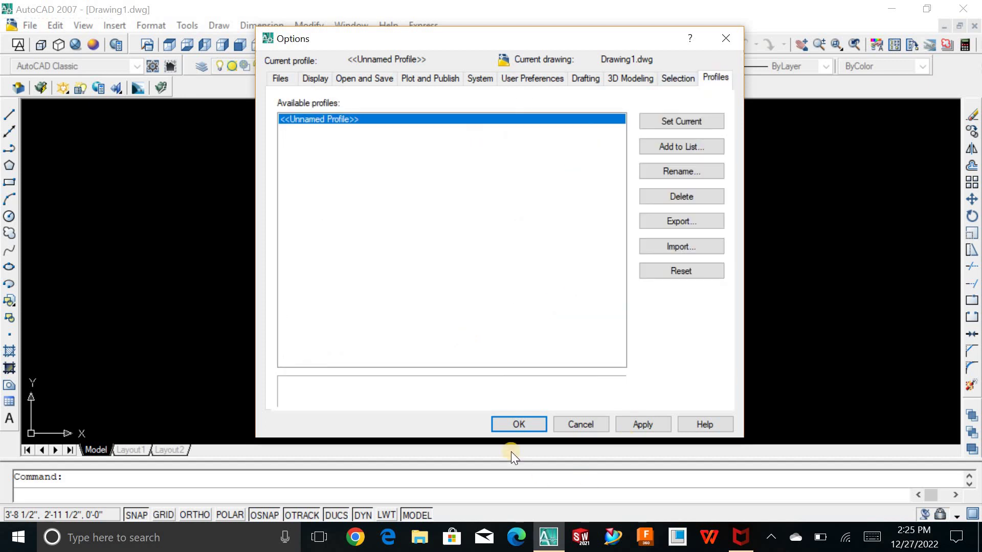
pyautogui.click(555, 429)
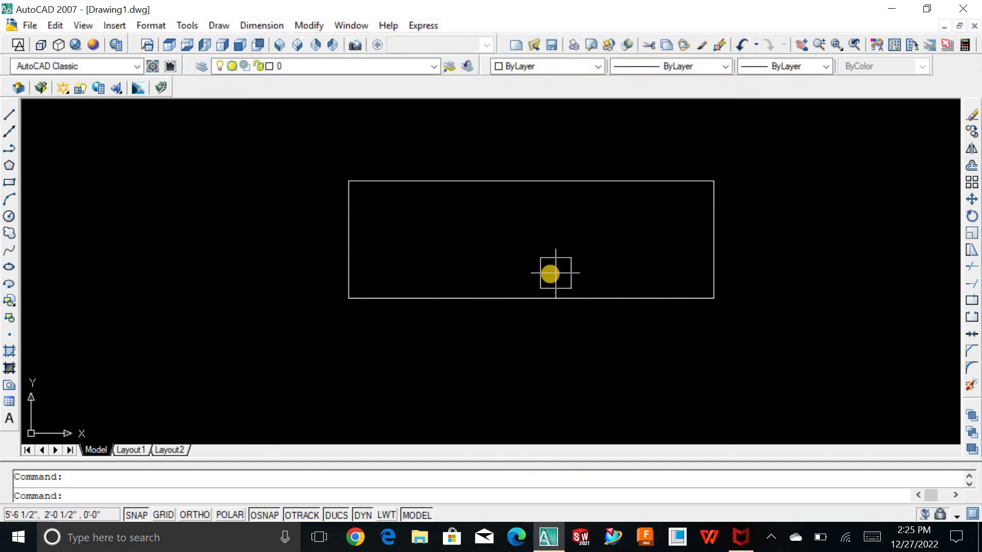
# Select the rectangle with a crossing window and erase it.
pyautogui.click(895, 352)
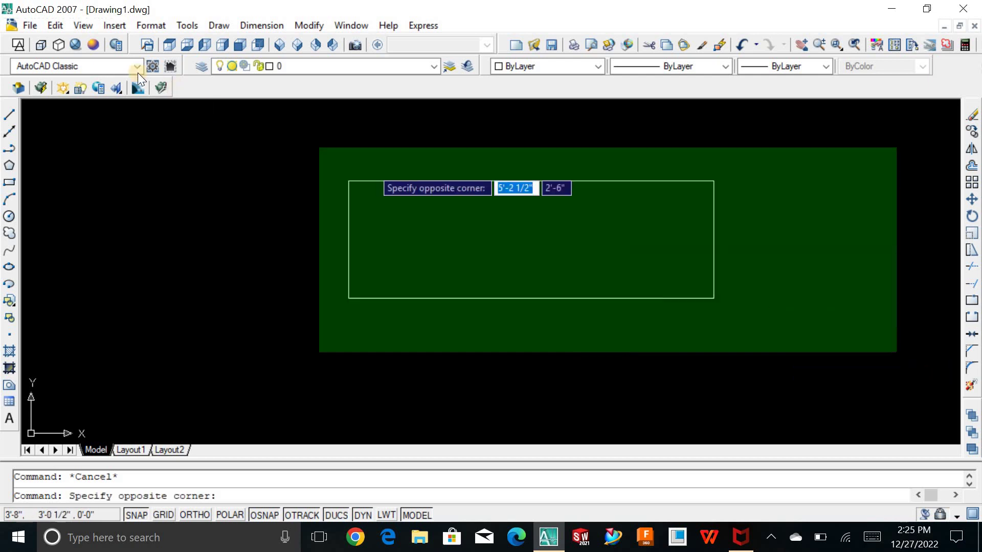
pyautogui.click(215, 128)
pyautogui.press('Delete')
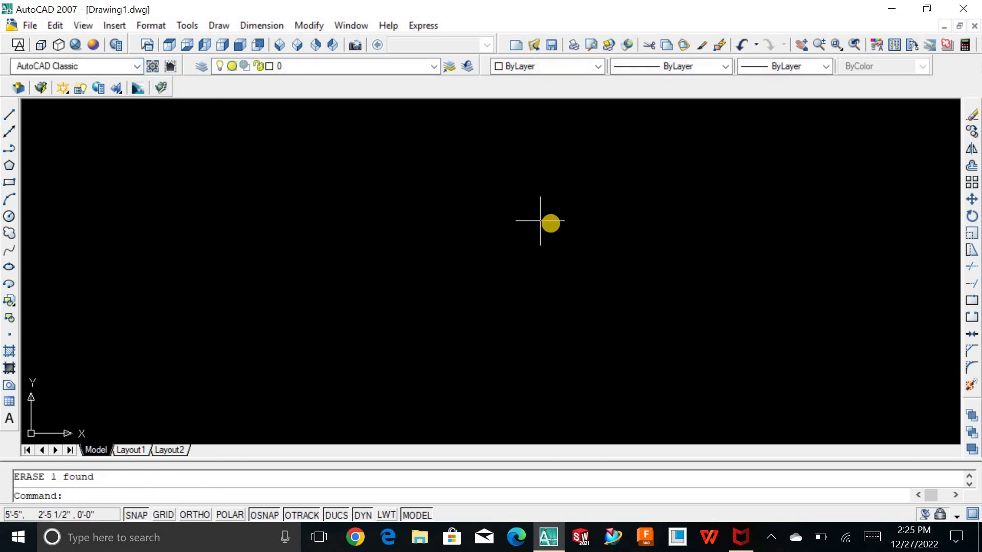
pyautogui.press('Escape')
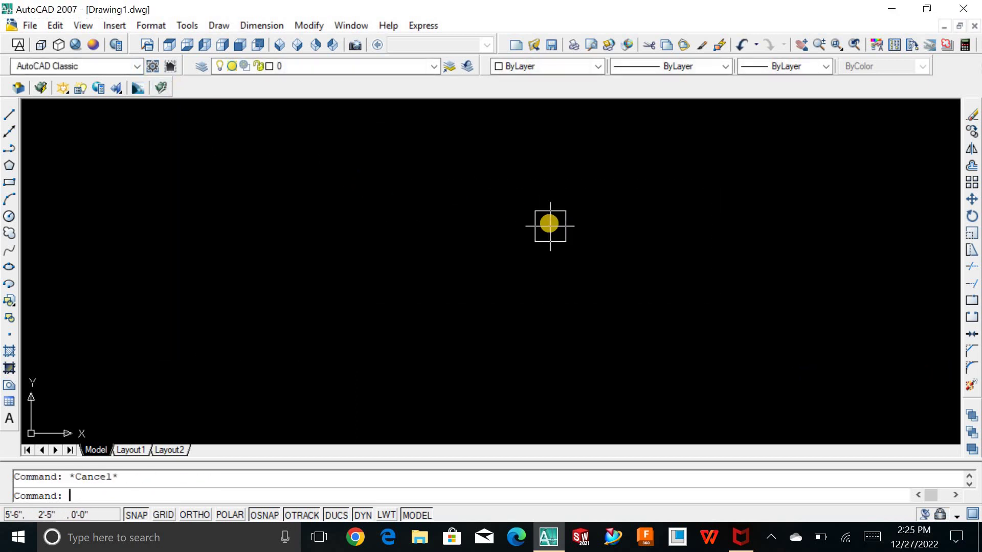
# Reset the model space limits, accepting 0'-0",0'-0" as the lower left corner and 1'-0",0'-9" as the upper right corner.
pyautogui.middleClick(509, 244)
pyautogui.middleClick(508, 244)
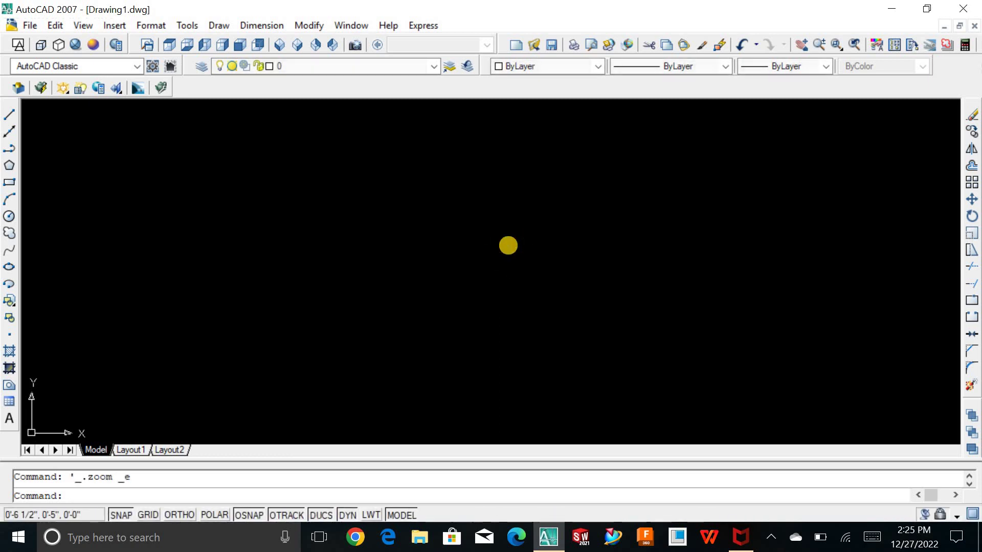
pyautogui.press('Escape')
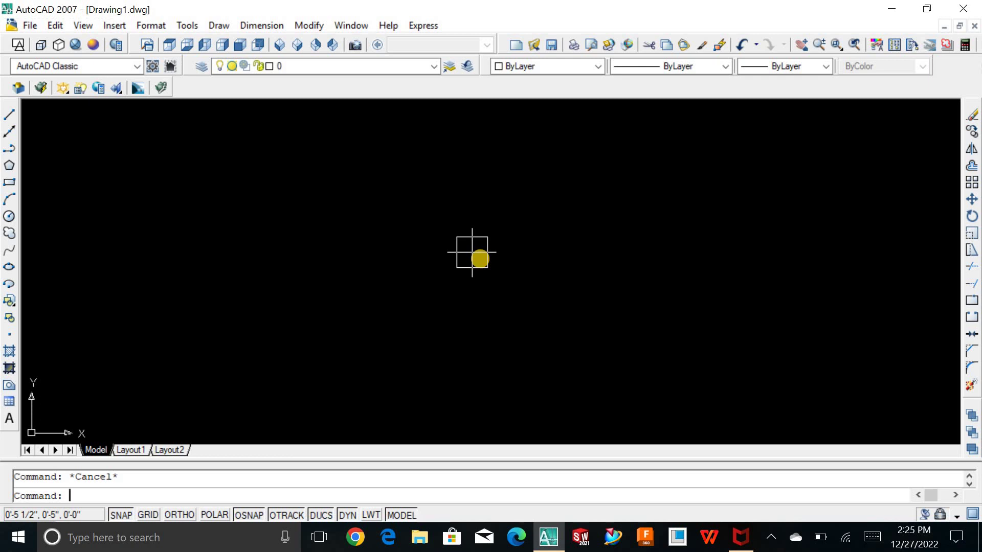
pyautogui.write('limi')
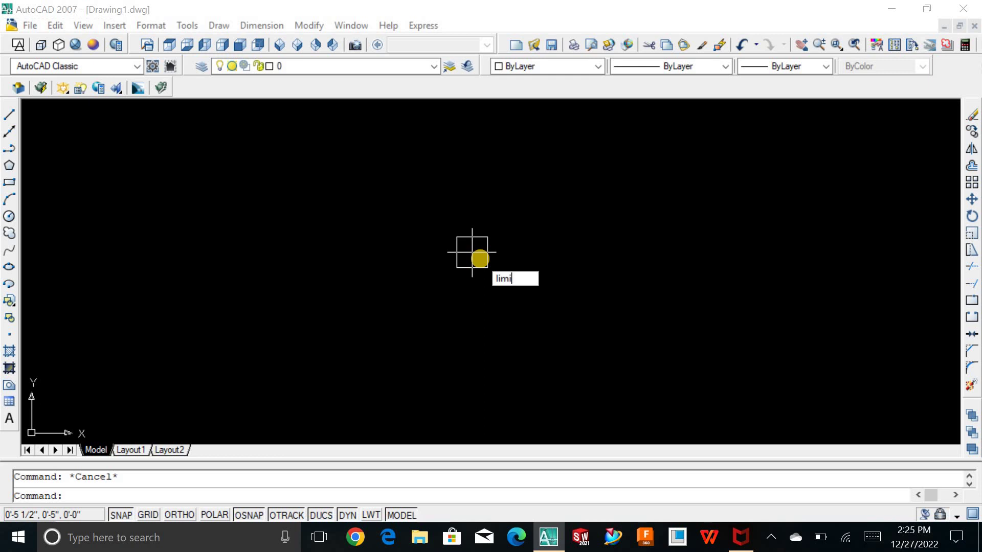
pyautogui.write('t')
pyautogui.press('Return')
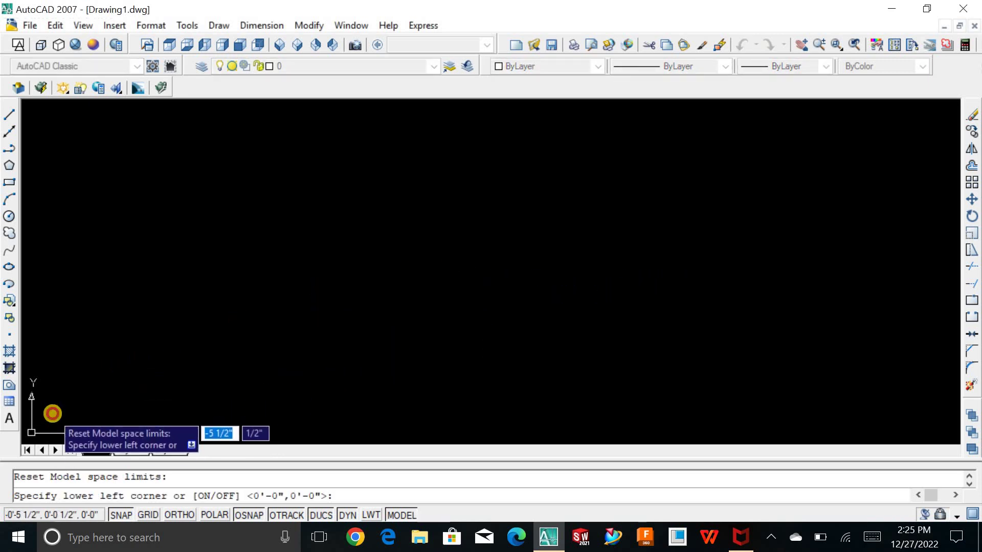
pyautogui.press('Return')
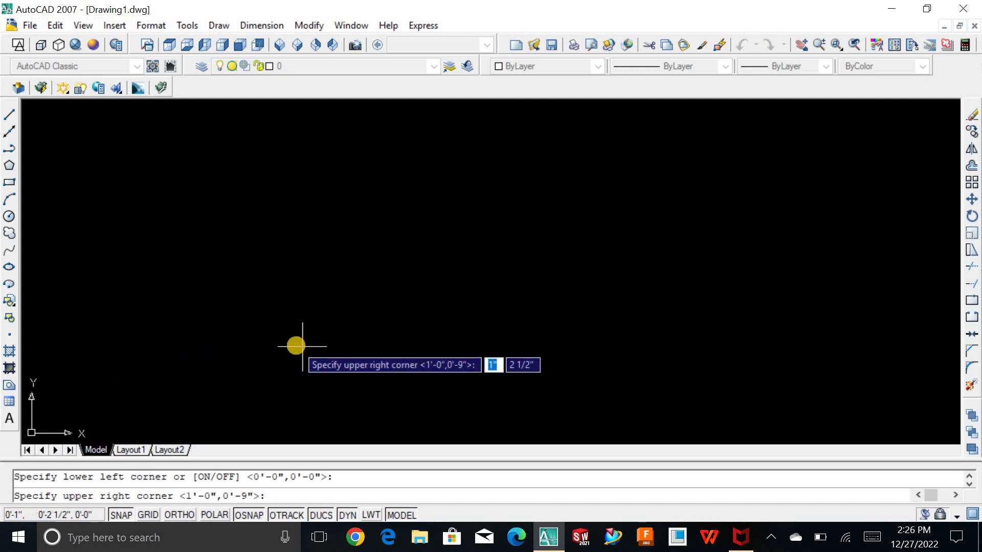
pyautogui.press('Return')
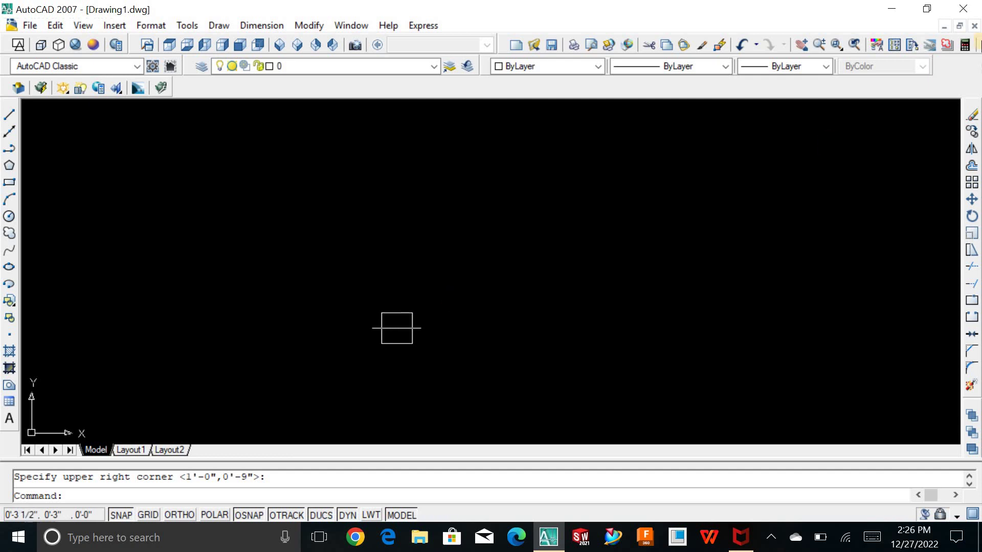
pyautogui.click(858, 126)
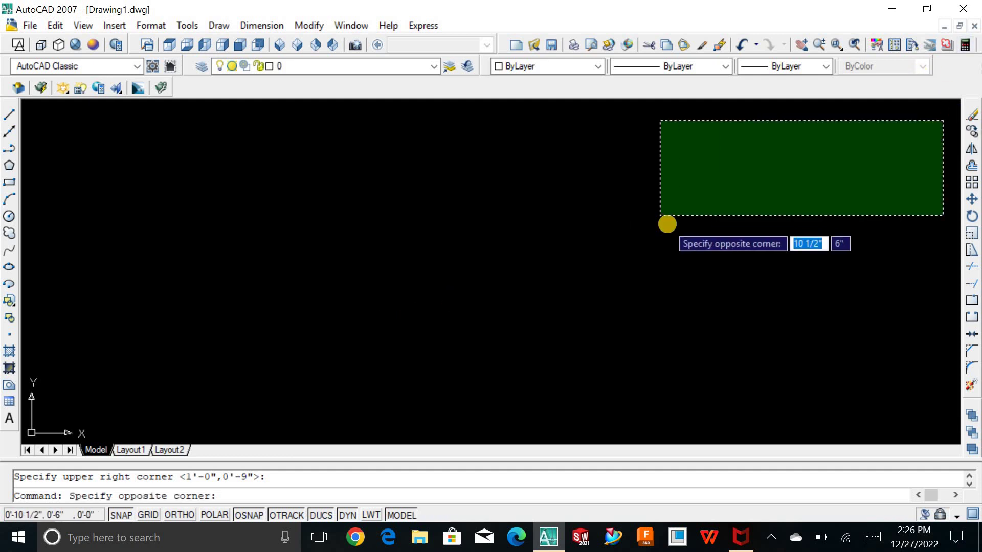
pyautogui.click(667, 224)
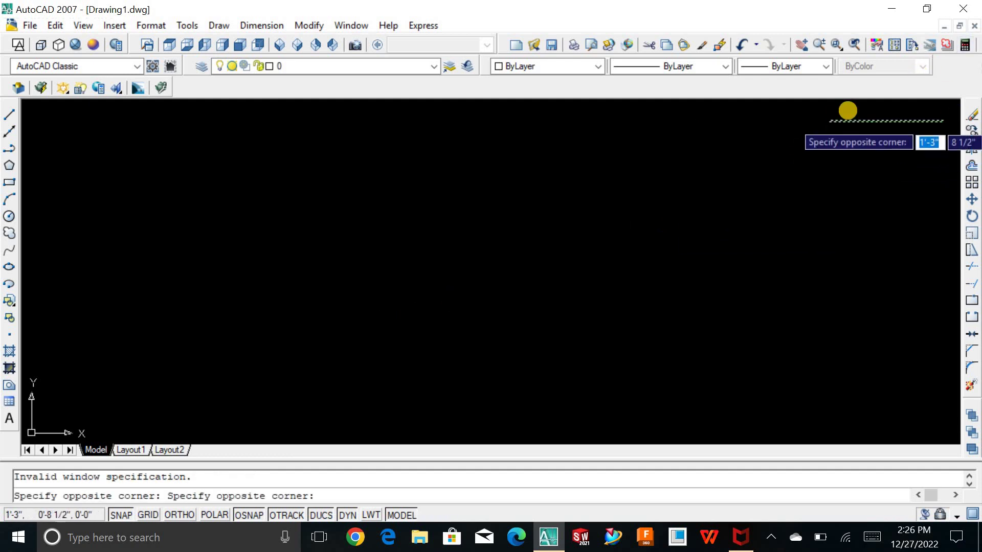
# Try to reset the model space limits with 0 as the lower left corner and 1200 as the upper right corner.
pyautogui.click(936, 125)
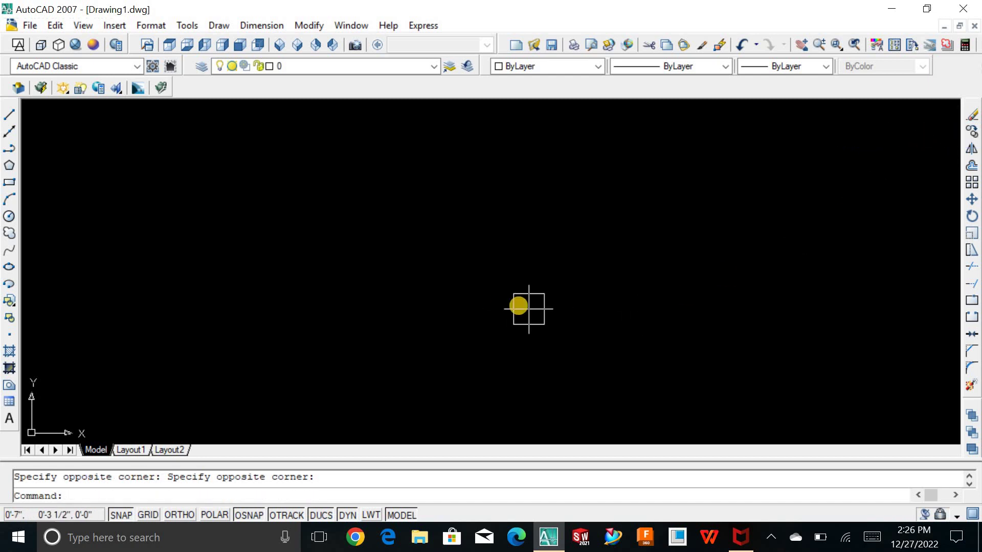
pyautogui.press('Escape')
pyautogui.write('li')
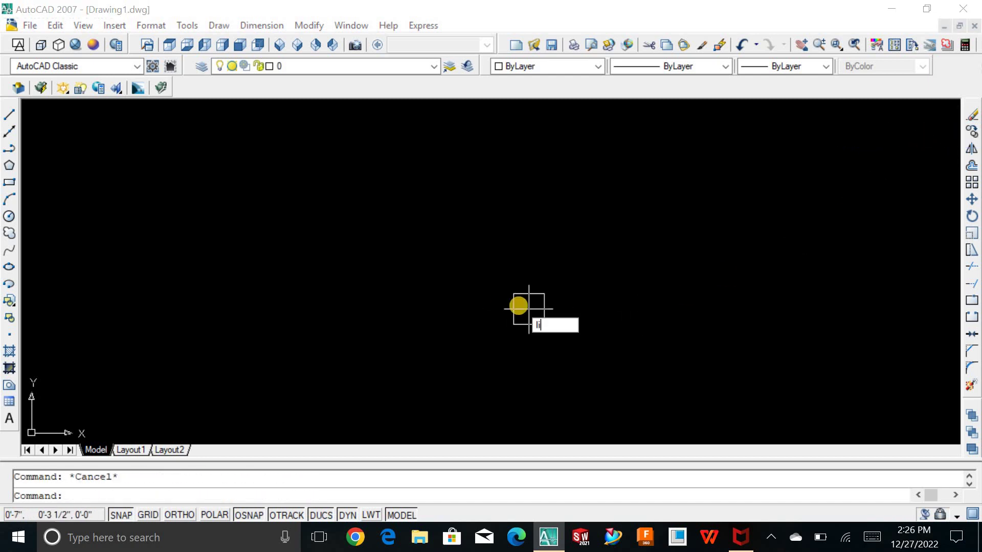
pyautogui.write('mits')
pyautogui.press('Return')
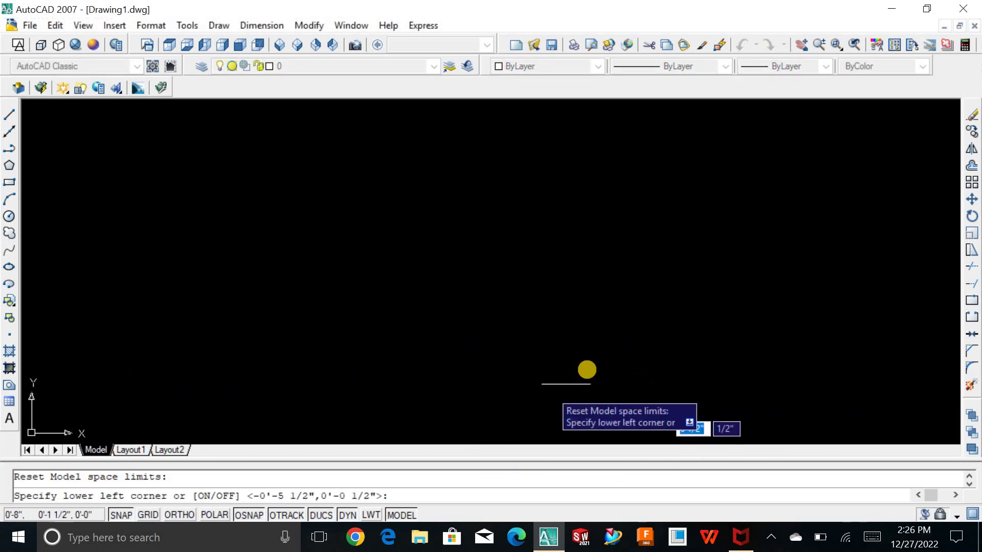
pyautogui.write('00')
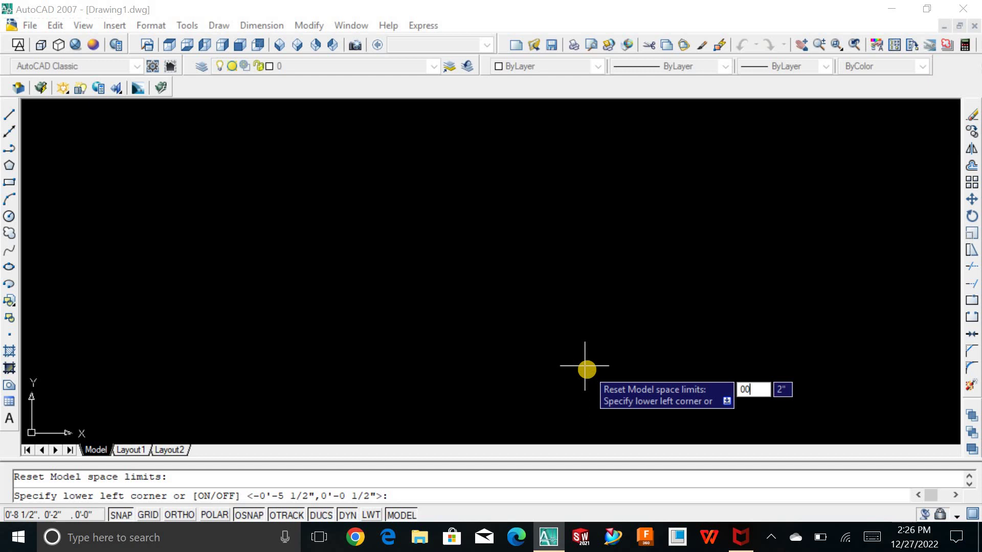
pyautogui.press('BackSpace')
pyautogui.press('Return')
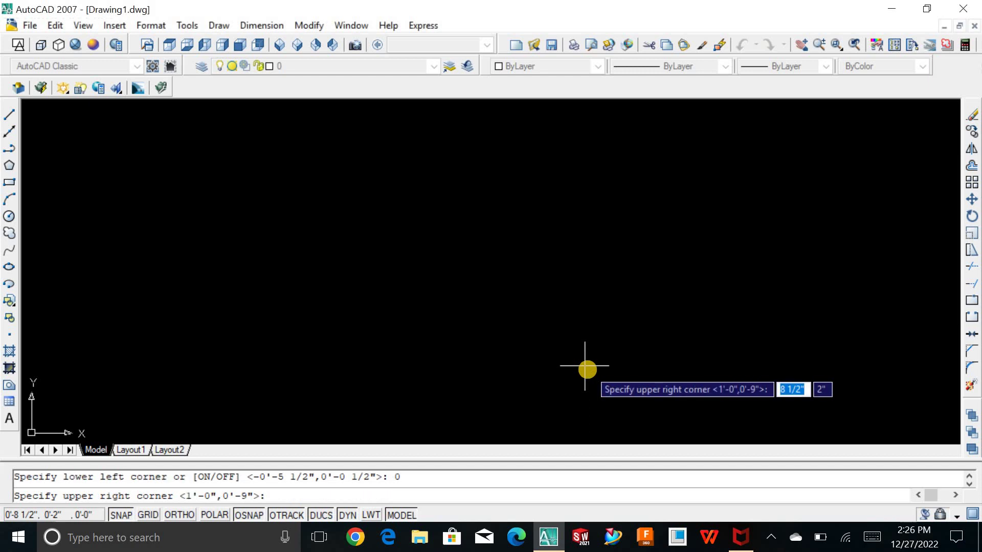
pyautogui.write('1200')
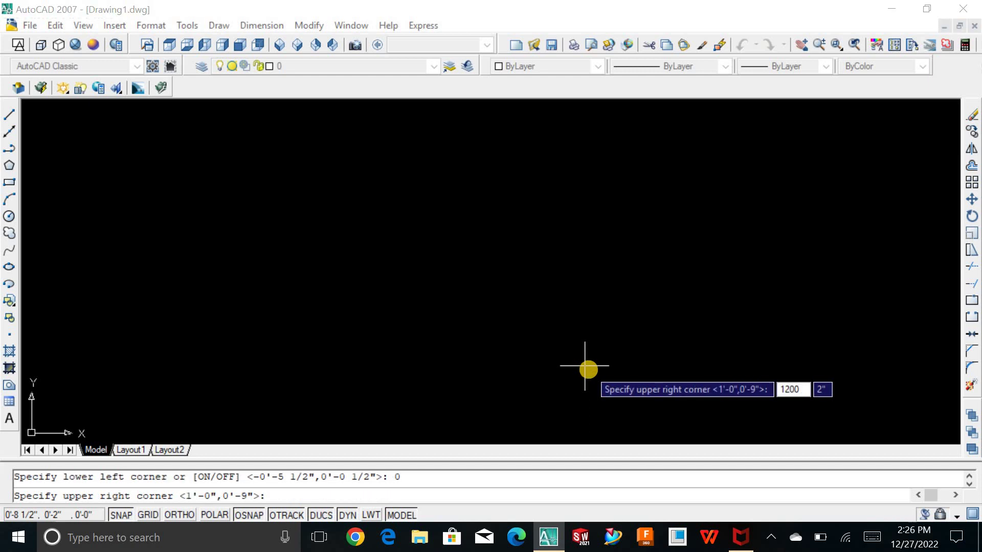
pyautogui.press('Return')
pyautogui.press('Return')
pyautogui.press('Escape')
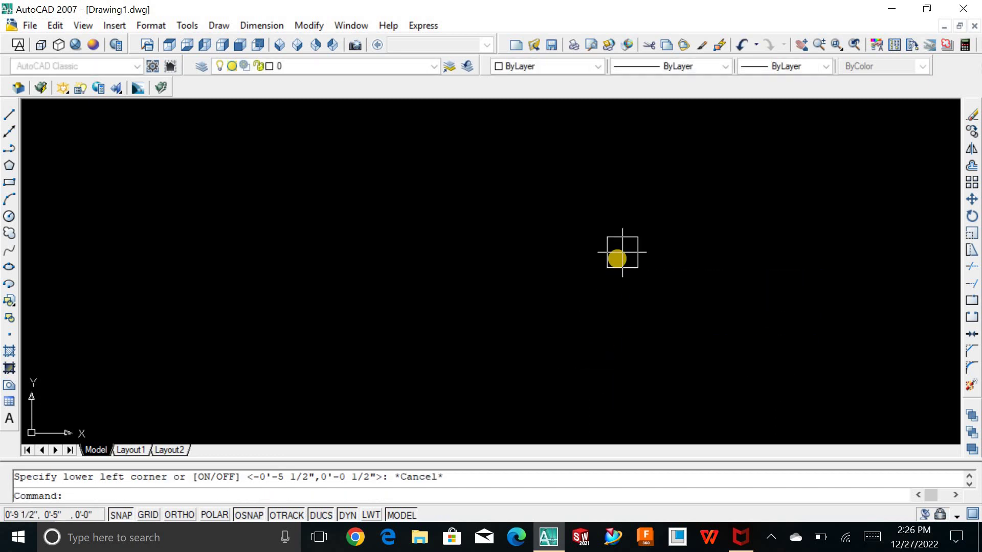
# Draw a freehand rectangle in the upper left part of the drawing area.
pyautogui.write('rec')
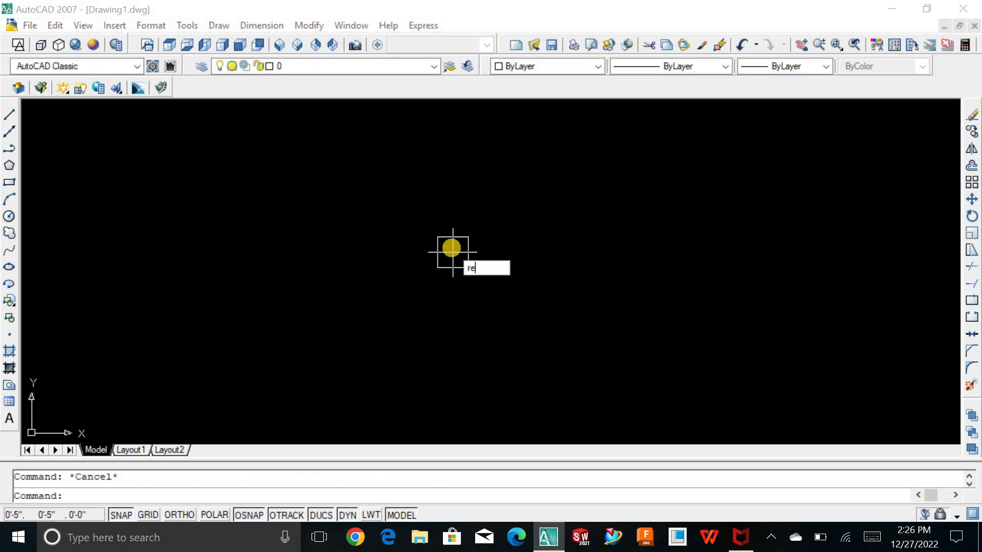
pyautogui.press('Return')
pyautogui.click(283, 139)
pyautogui.click(435, 272)
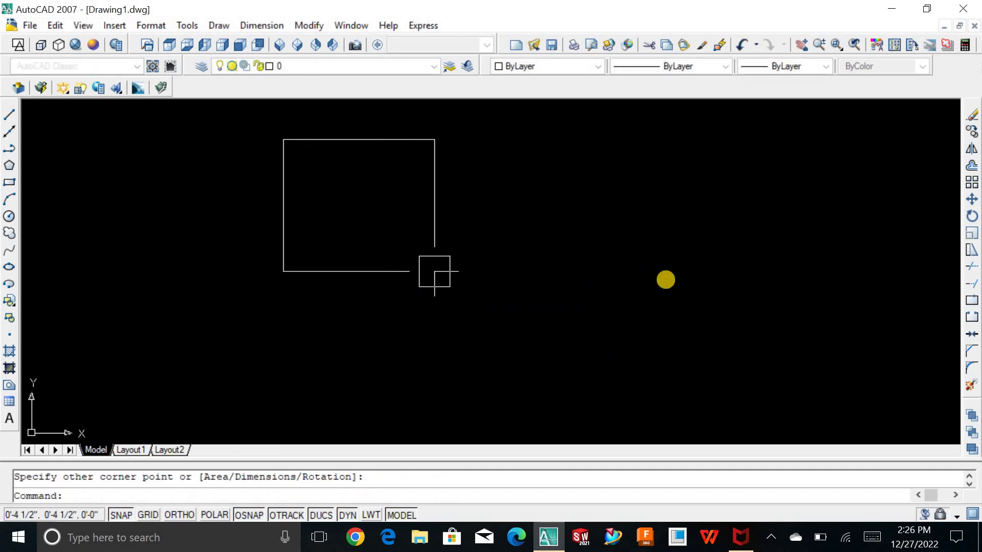
# Draw a large circle to the right of the rectangle, setting its center and radius freehand.
pyautogui.press('Escape')
pyautogui.write('c')
pyautogui.press('Return')
pyautogui.click(661, 272)
pyautogui.click(552, 226)
pyautogui.press('Escape')
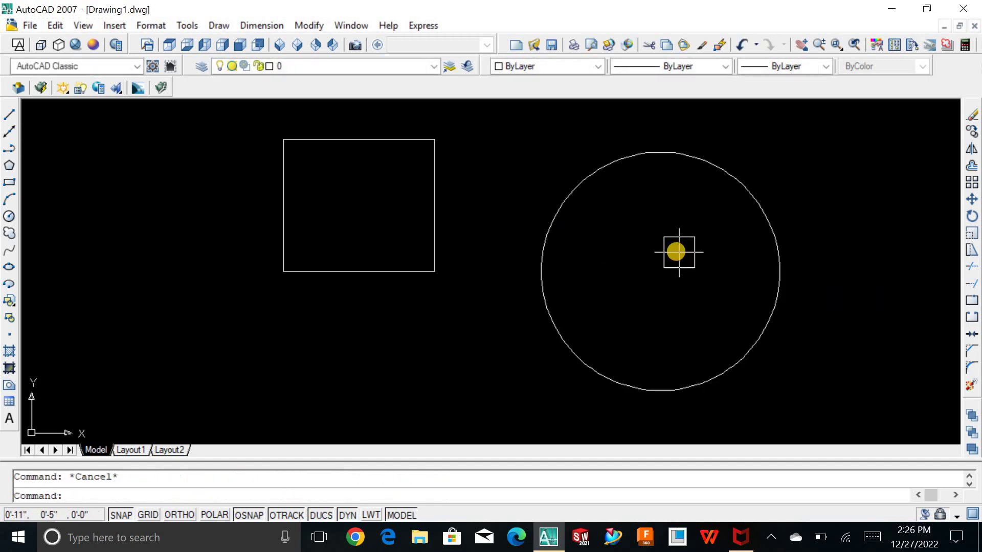
# Draw a six-sided polygon inscribed in a circle just below the rectangle, picking its center and radius freehand.
pyautogui.write('pol')
pyautogui.press('Return')
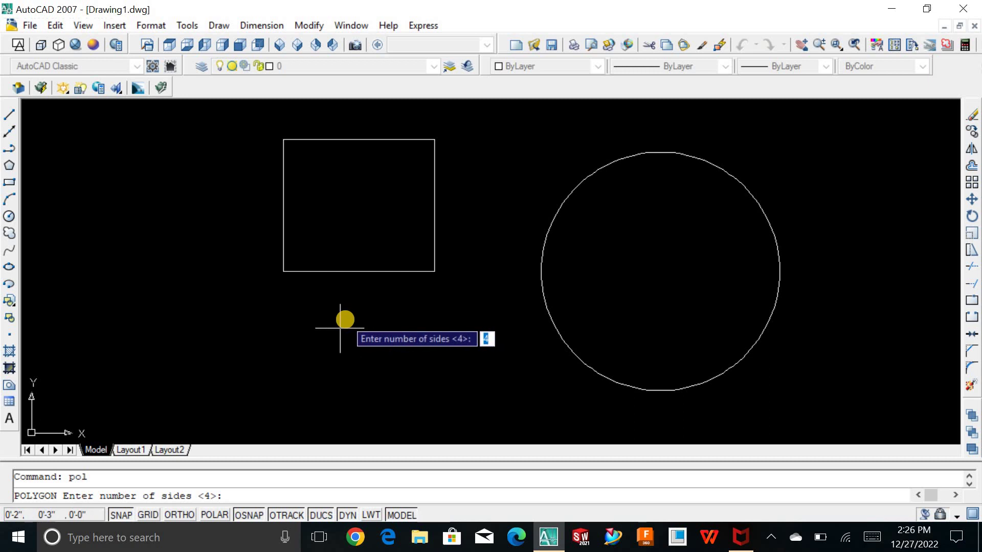
pyautogui.press('Return')
pyautogui.click(305, 344)
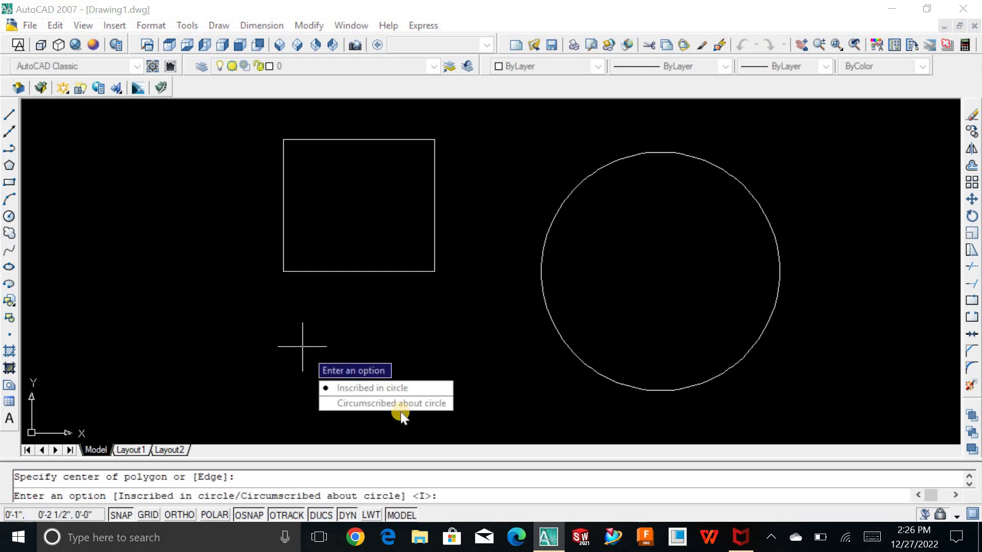
pyautogui.press('Return')
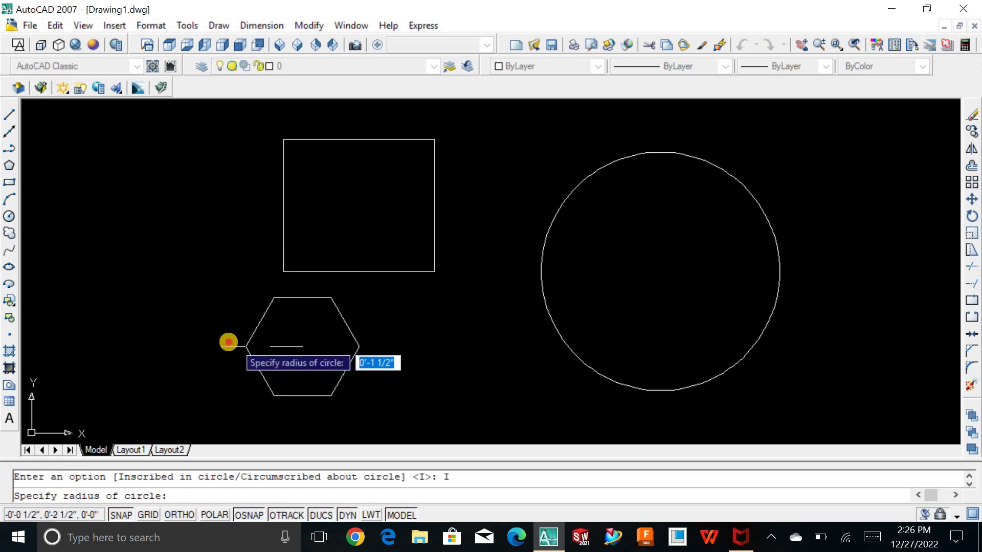
pyautogui.click(229, 347)
pyautogui.press('Escape')
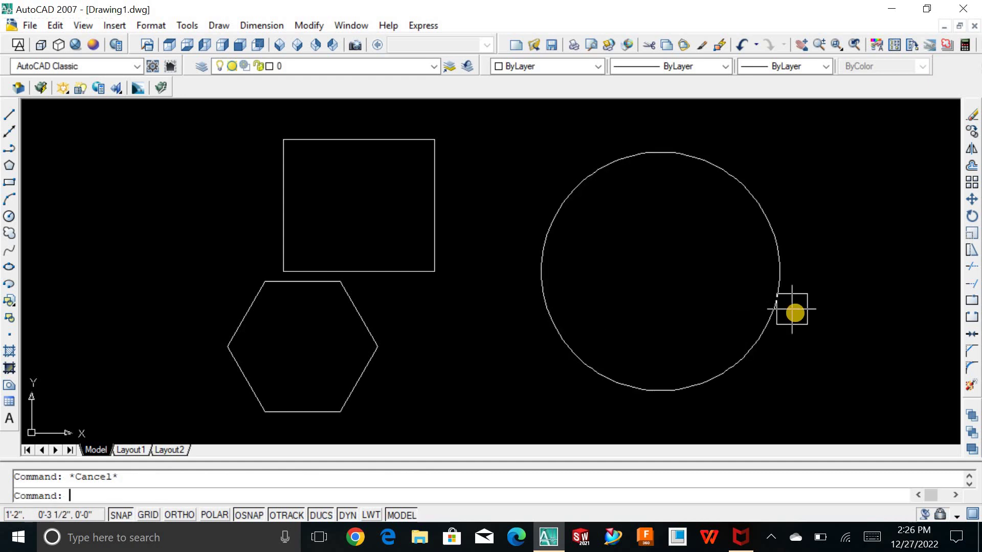
# Turn Ortho on and draw an open polyline of three perpendicular segments left of the rectangle, the last one about 2" long.
pyautogui.write('pline')
pyautogui.press('Return')
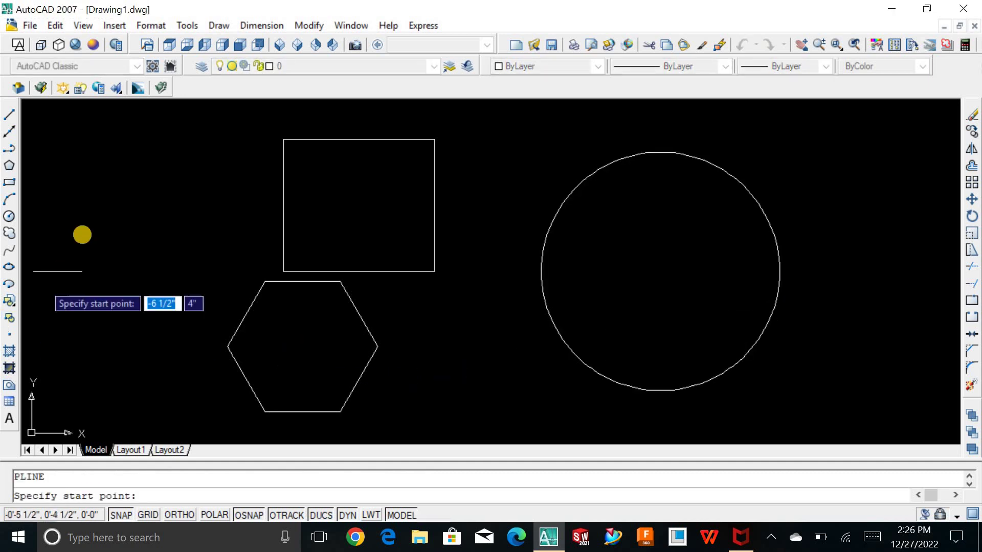
pyautogui.click(152, 240)
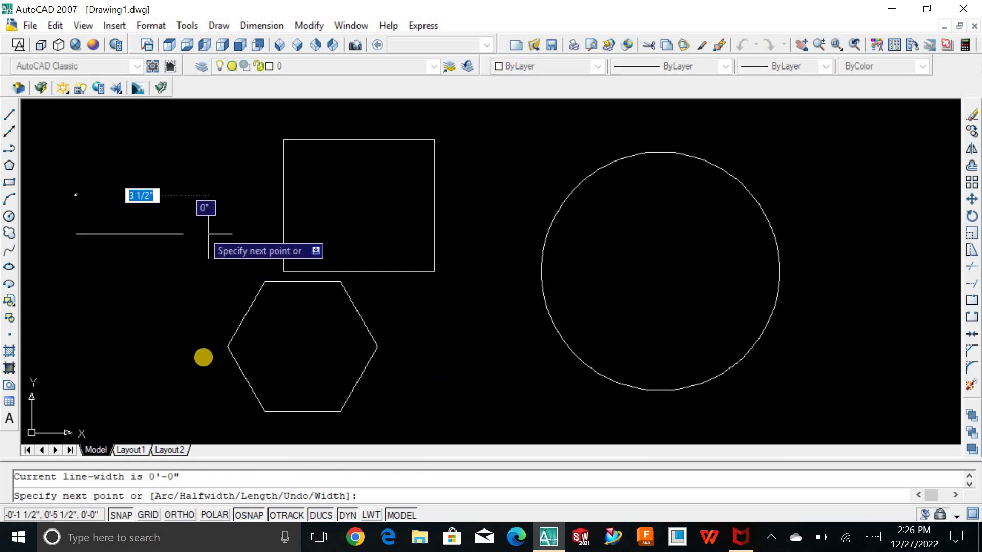
pyautogui.press('F8')
pyautogui.click(246, 240)
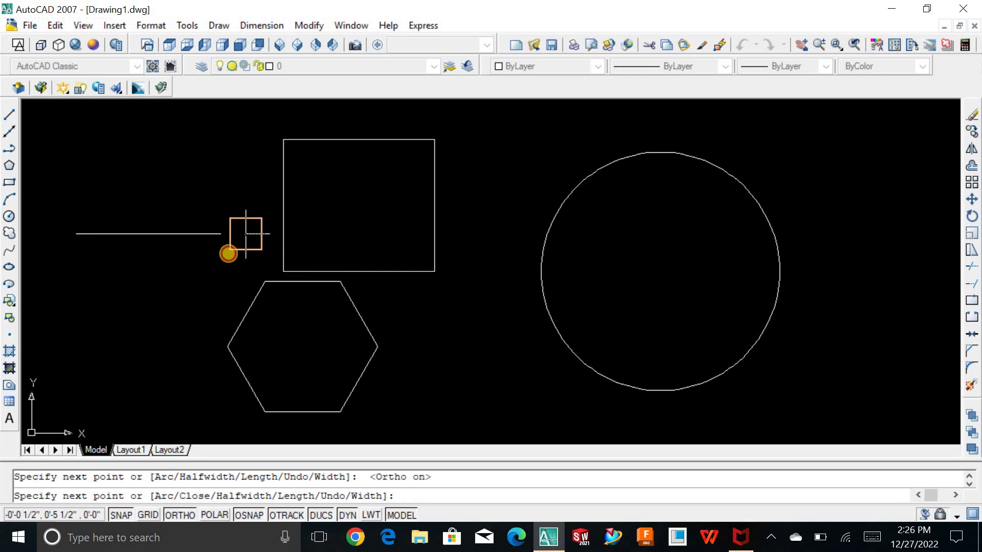
pyautogui.click(225, 268)
pyautogui.click(164, 268)
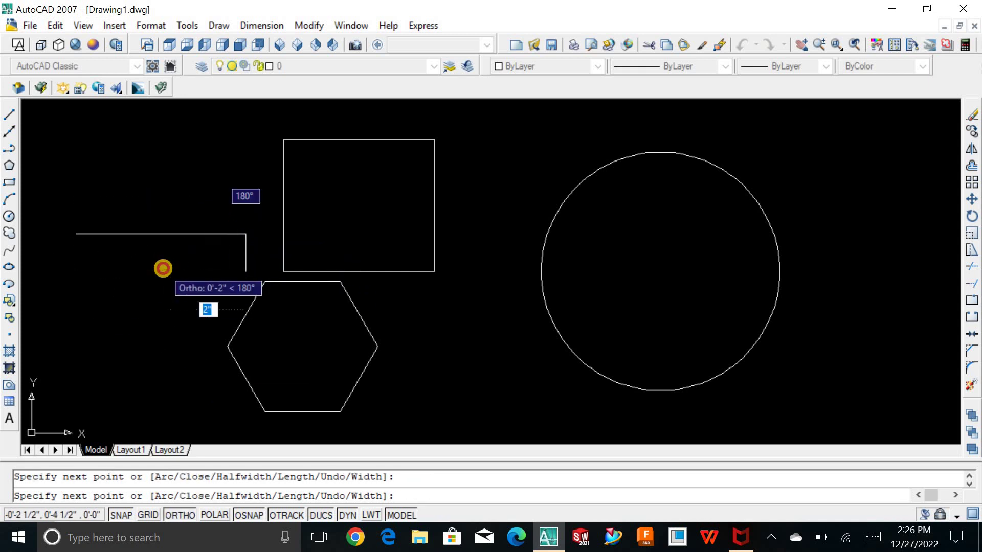
pyautogui.press('Escape')
# Select all objects in the drawing and erase them.
pyautogui.hotkey('ctrl', 'a')
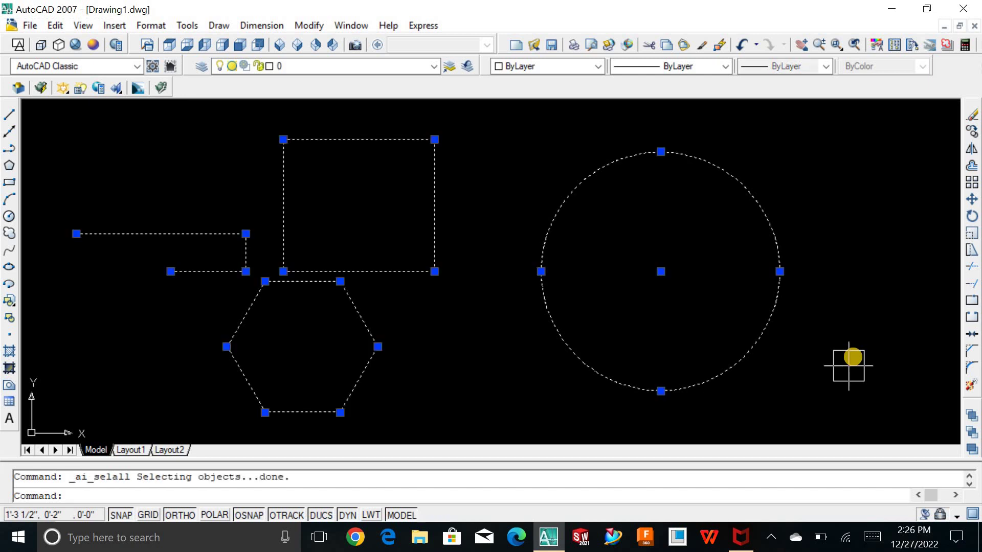
pyautogui.write('e')
pyautogui.press('Return')
pyautogui.press('Escape')
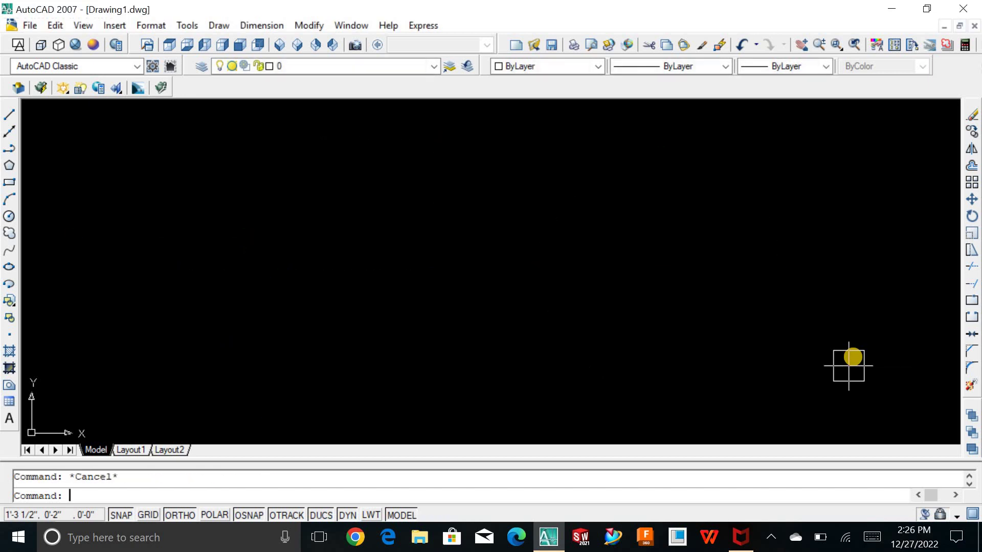